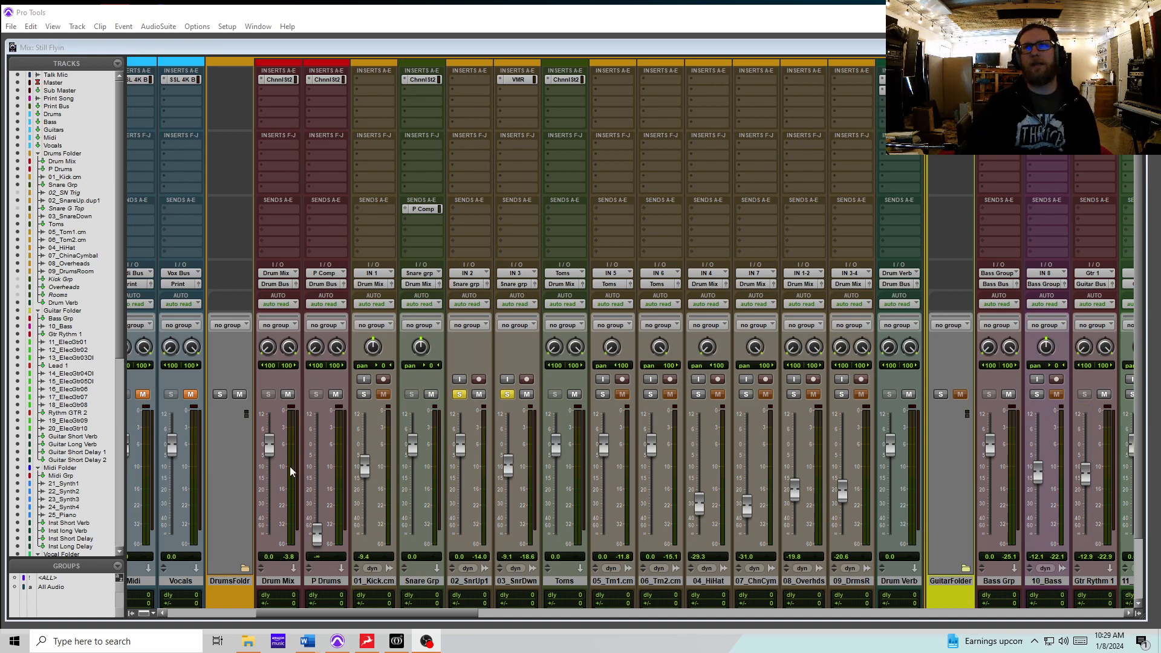
# Take 03_SnrDwn out of solo and insert the mono FabFilter Pro-Q 2 in the first insert slot of 02_SnrUp1.
pyautogui.click(507, 394)
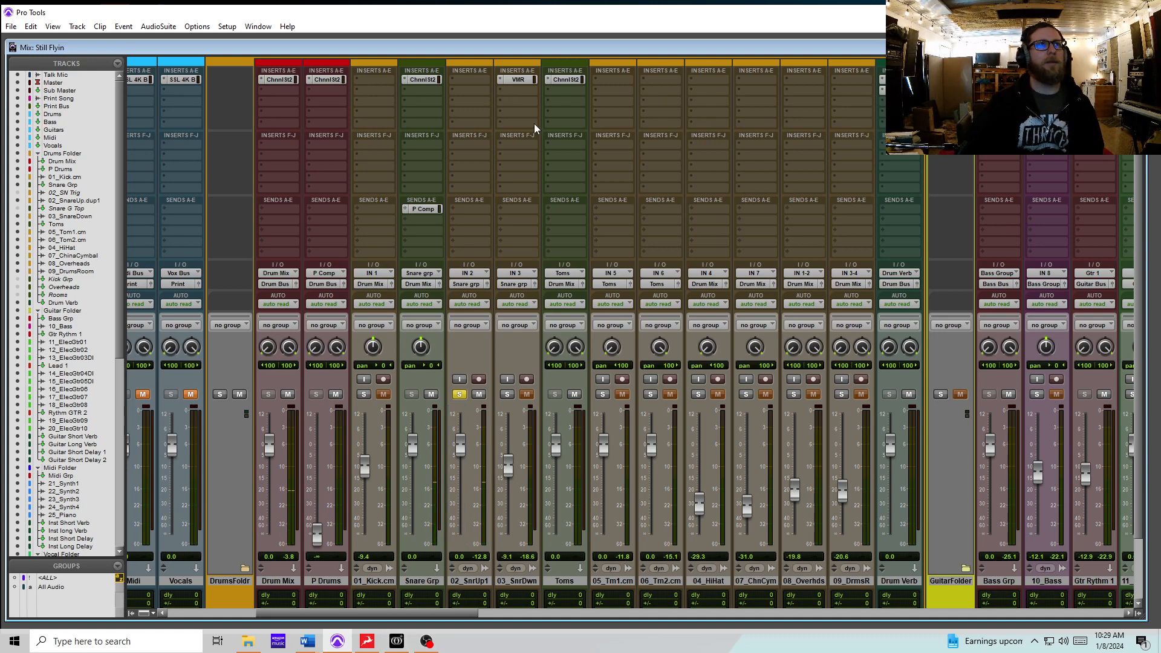
pyautogui.click(466, 79)
pyautogui.moveTo(531, 114)
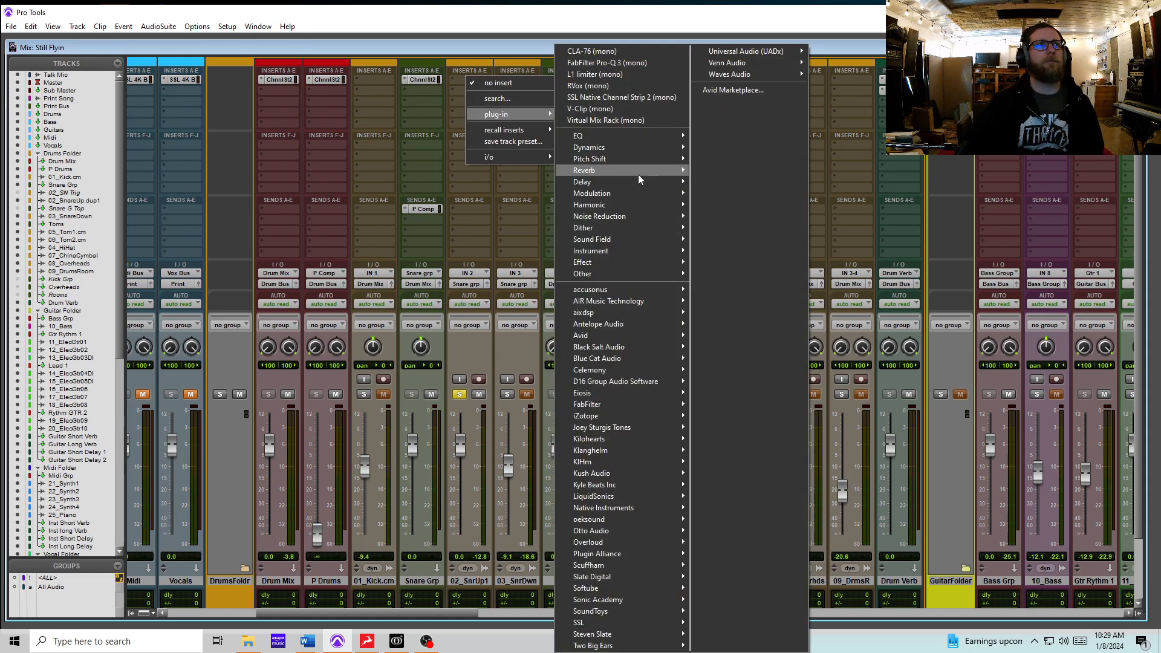
pyautogui.moveTo(619, 137)
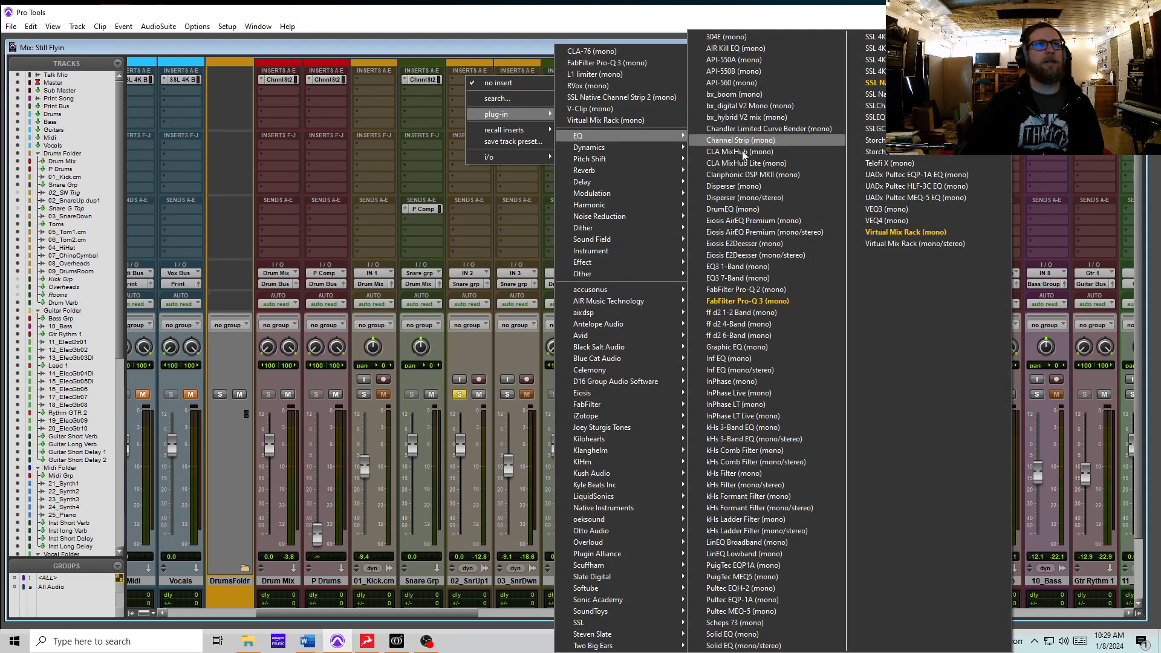
pyautogui.click(751, 289)
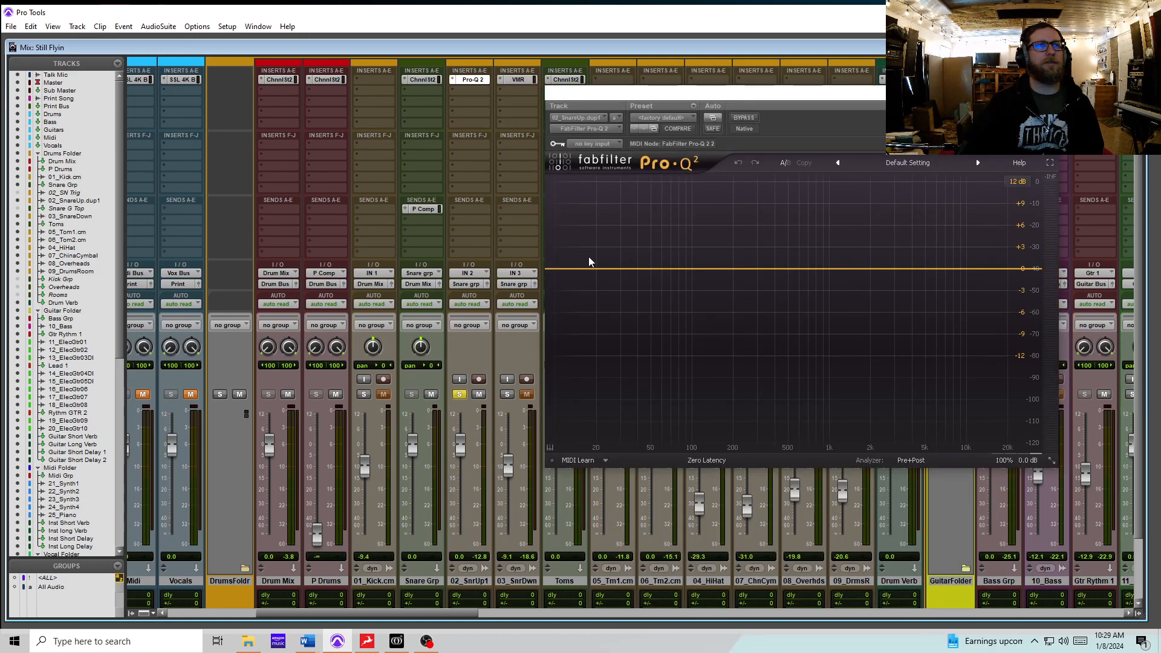
# Add a Pro-Q 2 band at the low end, about 23 Hz, and change its shape to Low Cut.
pyautogui.click(573, 269)
pyautogui.click(603, 300)
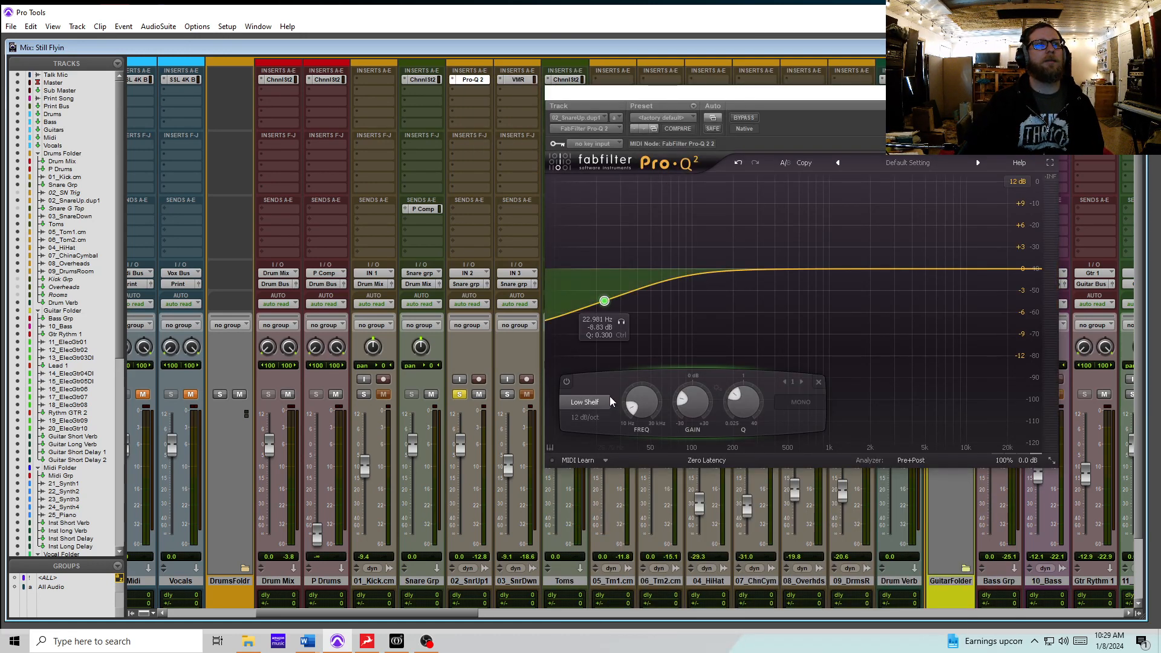
pyautogui.click(584, 402)
pyautogui.click(612, 446)
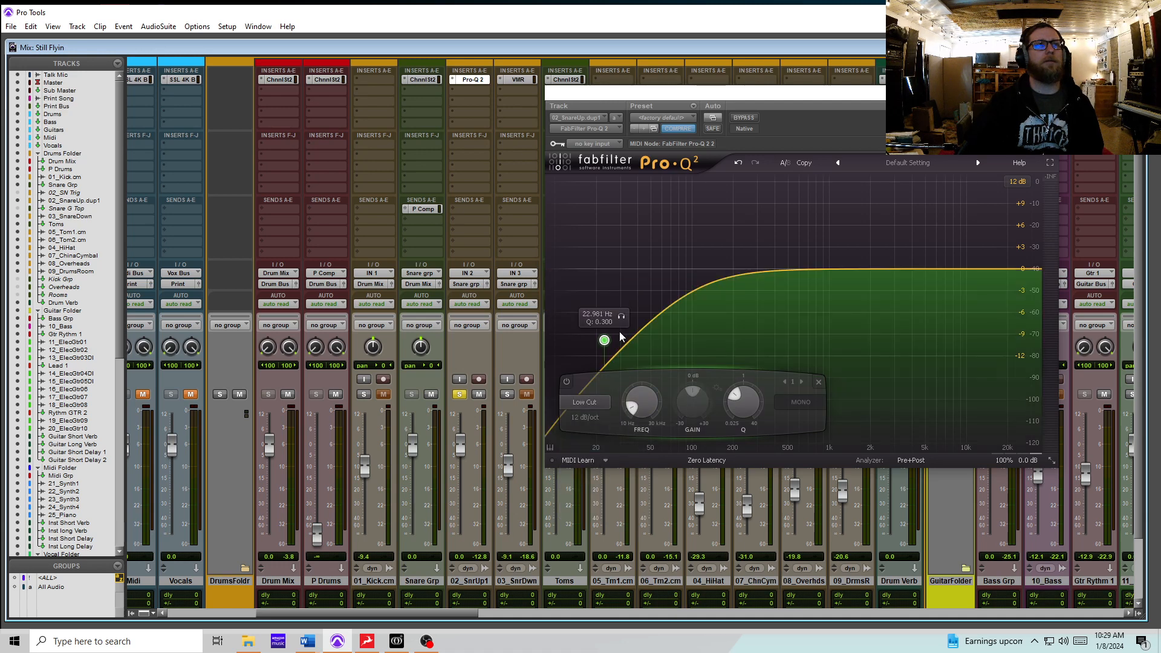
# Move the low cut up to about 100 Hz and add a wide bell boost of about 3 dB near 212 Hz, Q about 0.78.
pyautogui.moveTo(604, 339); pyautogui.dragTo(738, 255)
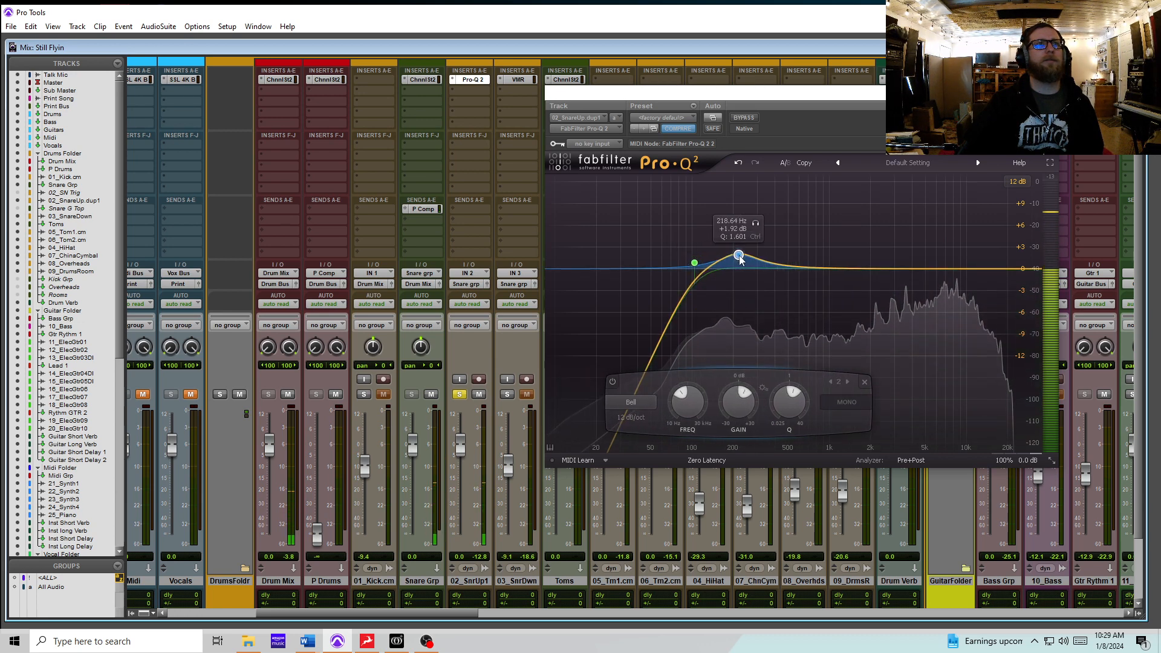
pyautogui.scroll(5, 798, 408)
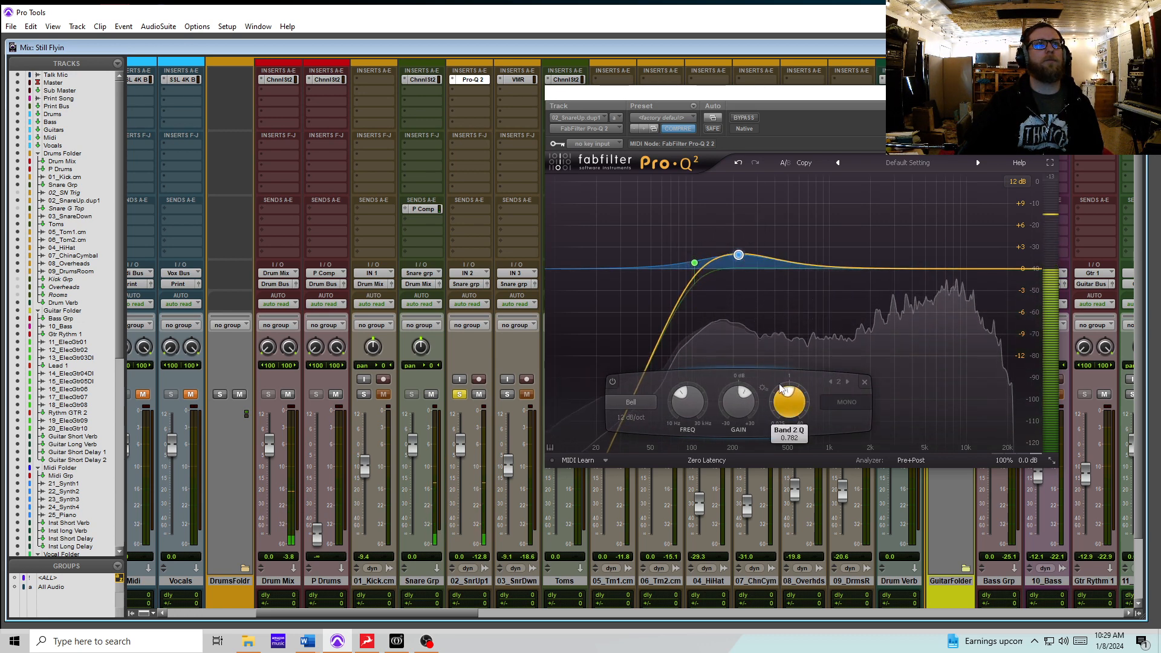
pyautogui.scroll(-5, 738, 255)
pyautogui.moveTo(739, 254); pyautogui.dragTo(737, 247)
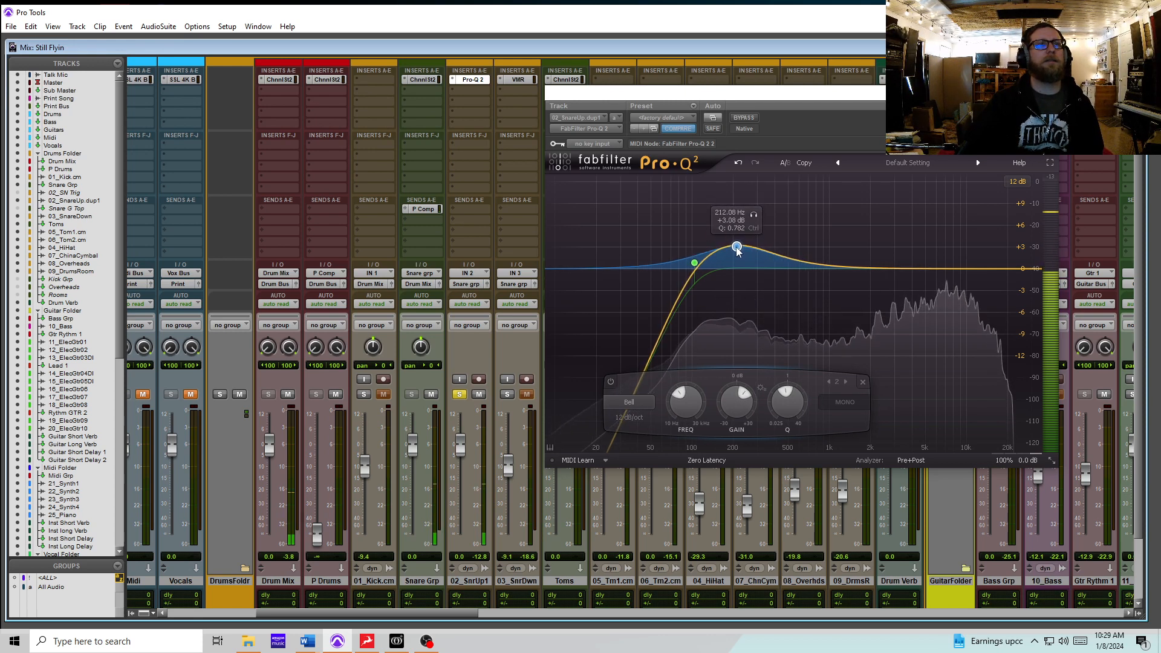
# Add a bell cut of about 4.7 dB near 1065 Hz and a wide bell boost of about 9.75 dB near 2.5 kHz, Q about 0.6.
pyautogui.moveTo(871, 272); pyautogui.dragTo(833, 302)
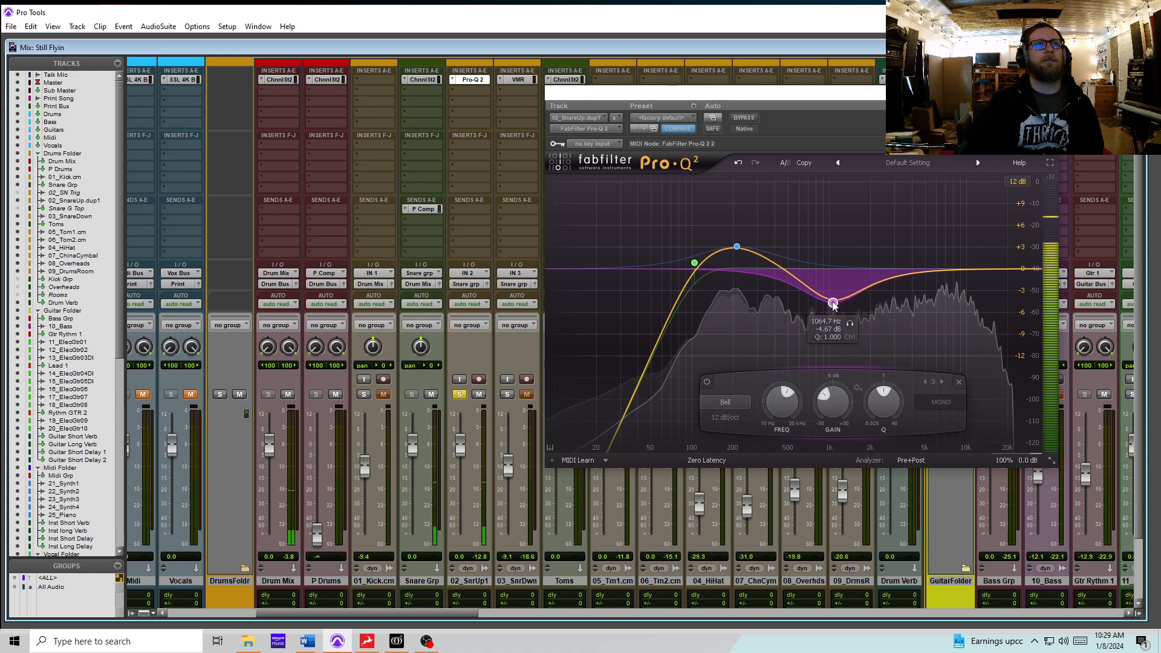
pyautogui.moveTo(913, 269); pyautogui.dragTo(883, 212)
pyautogui.moveTo(937, 409)
pyautogui.mouseDown()
pyautogui.moveTo(938, 396)
pyautogui.moveTo(939, 417)
pyautogui.mouseUp()
pyautogui.moveTo(889, 213); pyautogui.dragTo(886, 197)
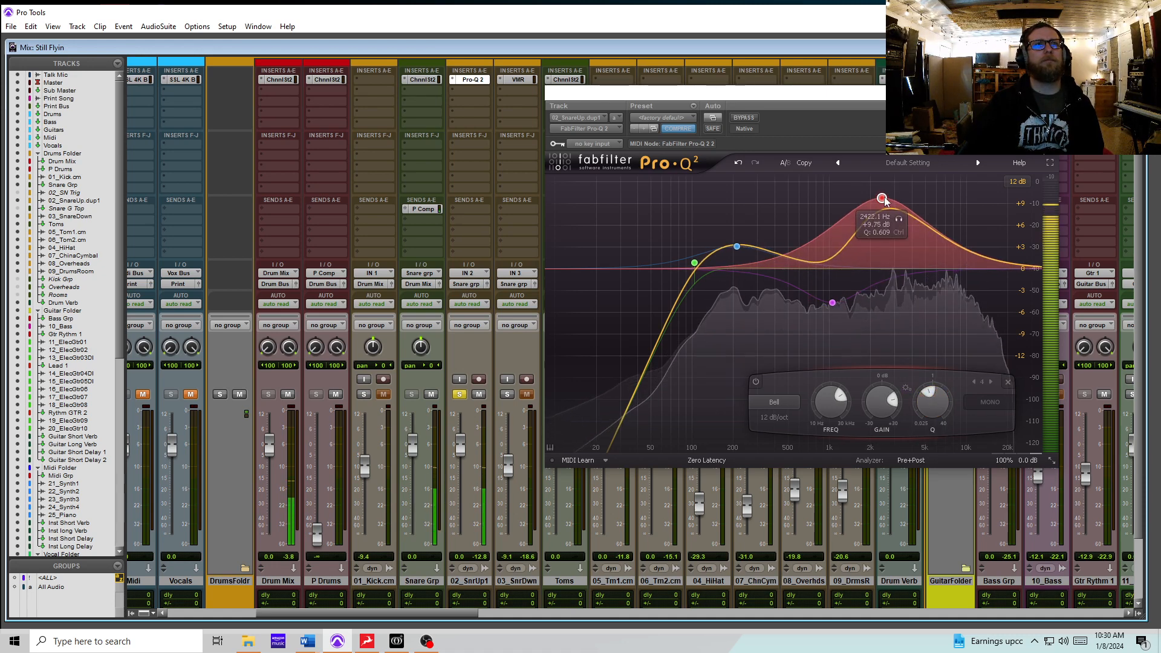
# Narrow the bell cut near 1 kHz to a Q of about 2.8 and deepen it to about -8.8 dB at 1075 Hz.
pyautogui.scroll(3, 885, 197)
pyautogui.moveTo(834, 305); pyautogui.dragTo(834, 322)
pyautogui.moveTo(888, 399); pyautogui.dragTo(912, 387)
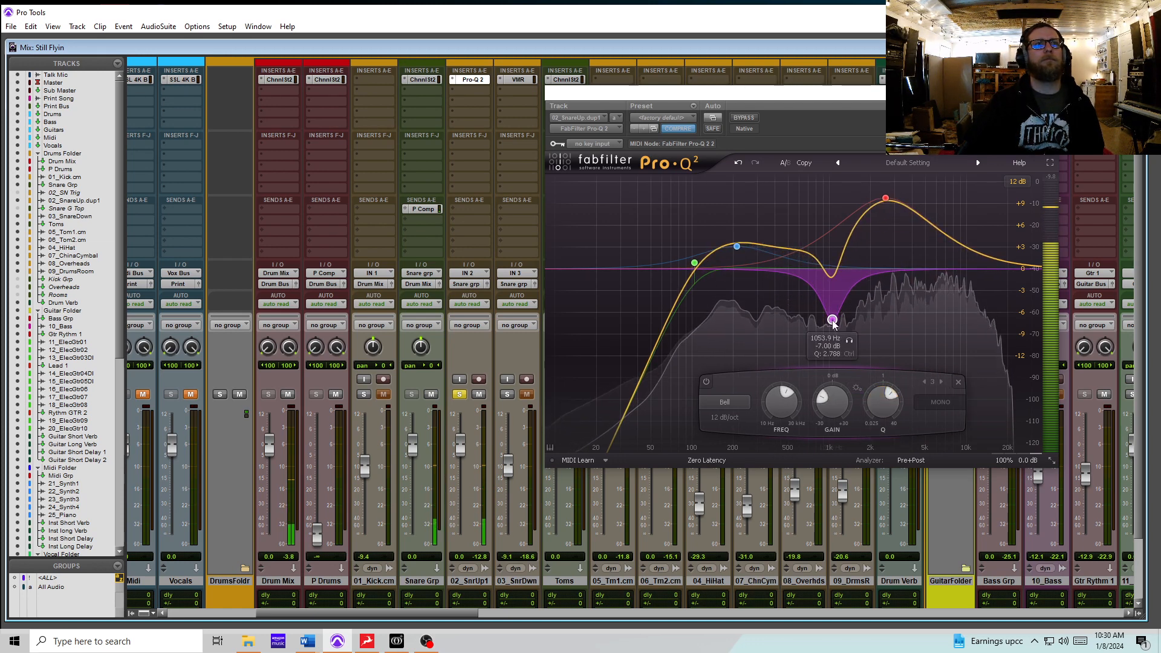
pyautogui.moveTo(833, 321); pyautogui.dragTo(834, 334)
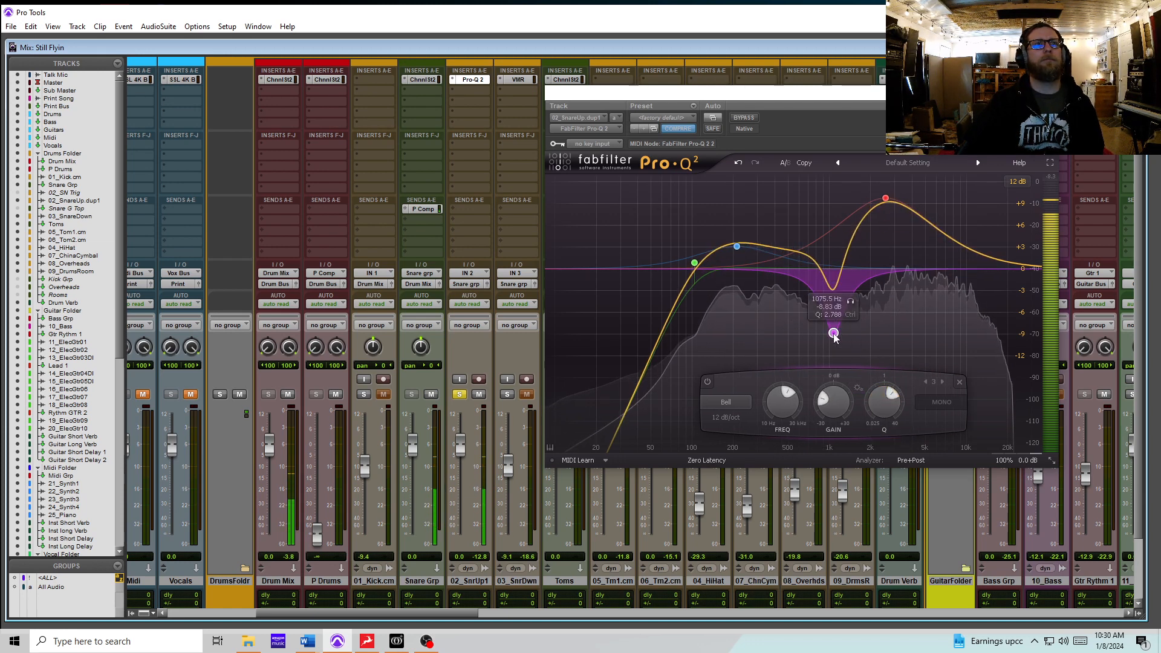
# Add a very narrow bell near 402 Hz, boost it fully to audition the ring, and turn it into a cut of about 13 dB, Q about 14.6.
pyautogui.doubleClick(774, 252)
pyautogui.moveTo(827, 402); pyautogui.dragTo(843, 438)
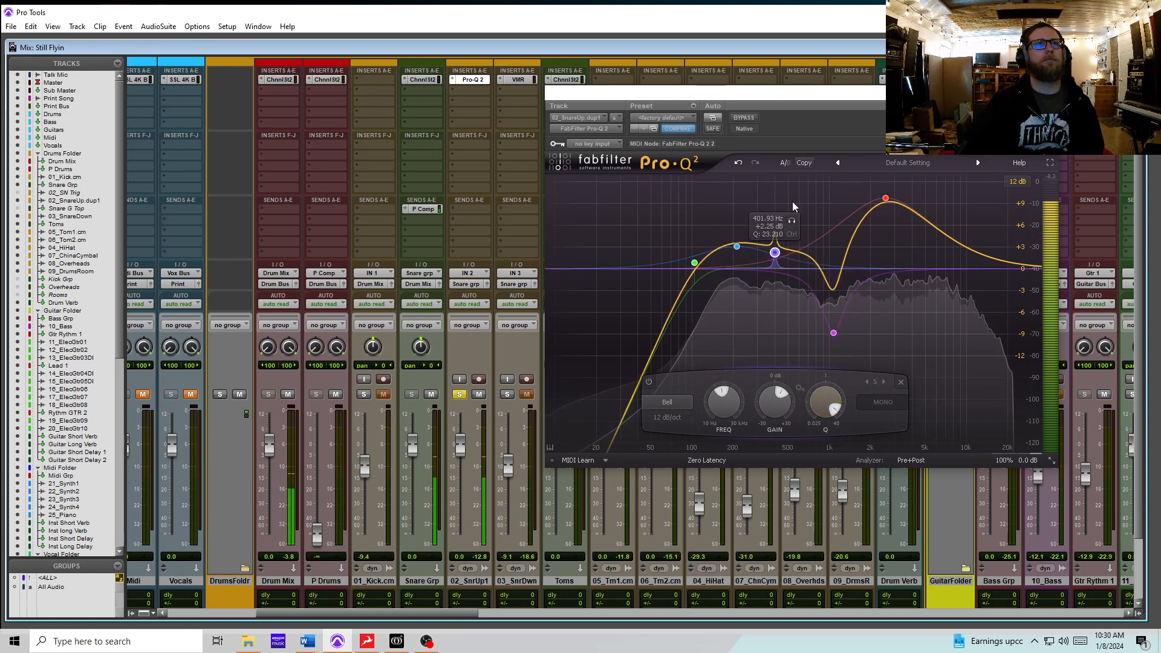
pyautogui.moveTo(775, 253); pyautogui.dragTo(778, 186)
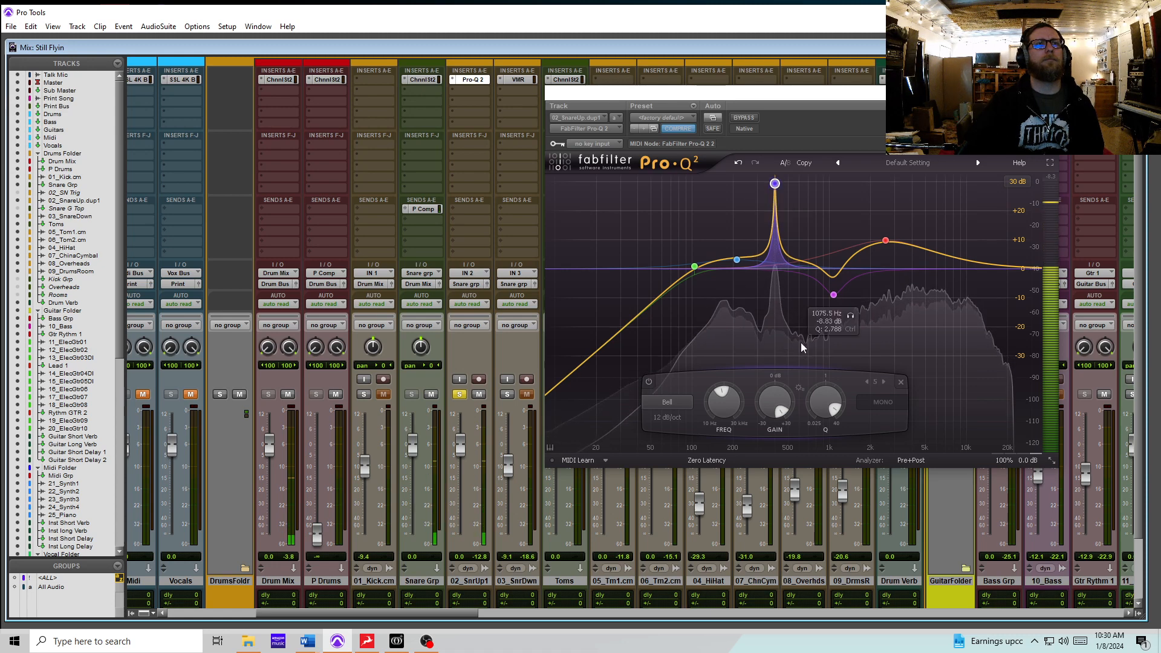
pyautogui.moveTo(782, 409); pyautogui.dragTo(837, 405)
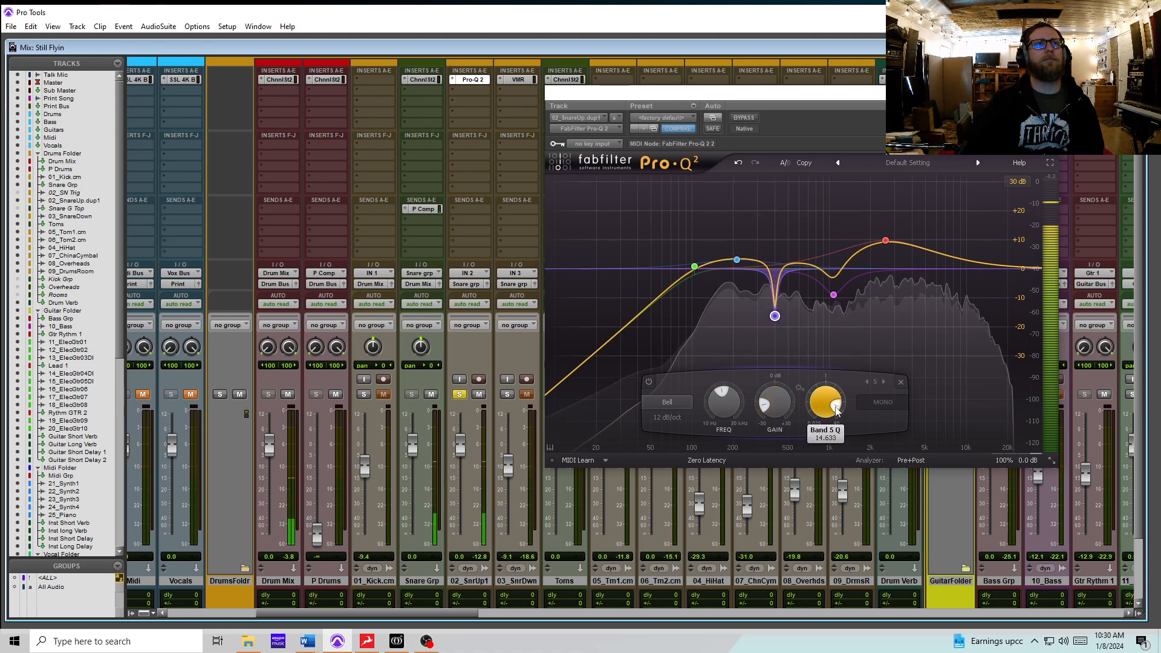
pyautogui.moveTo(766, 410); pyautogui.dragTo(765, 404)
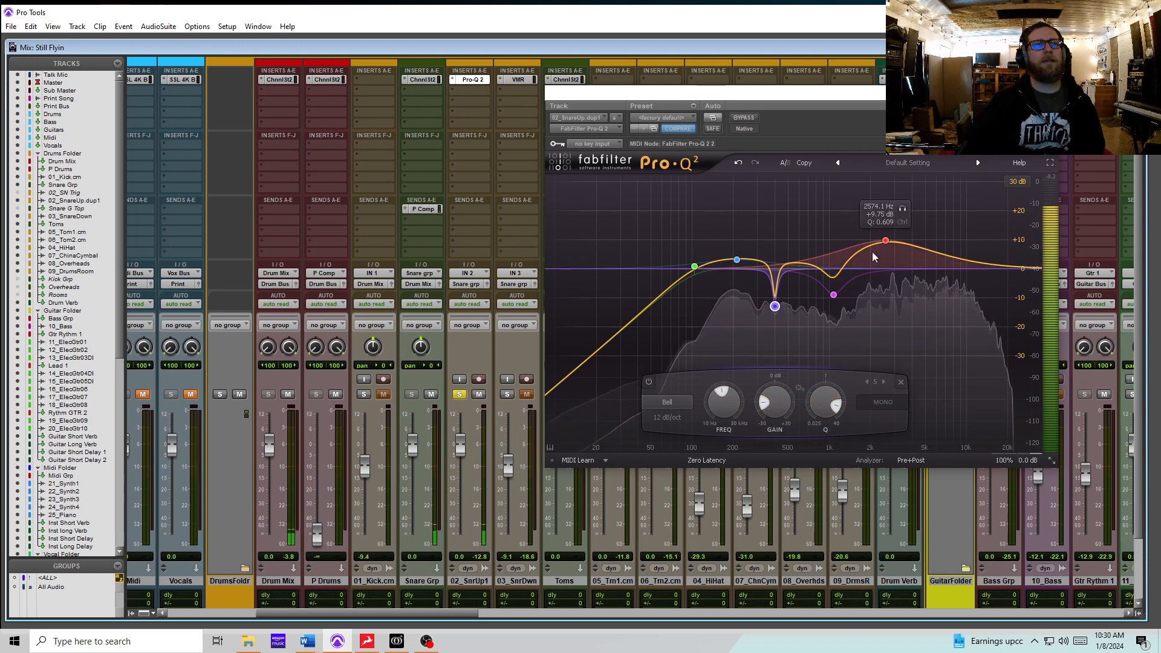
# Readjust the high bell boost while listening, ending at about 7.9 dB near 2.88 kHz, and close the Pro-Q 2 window.
pyautogui.moveTo(887, 242); pyautogui.dragTo(887, 237)
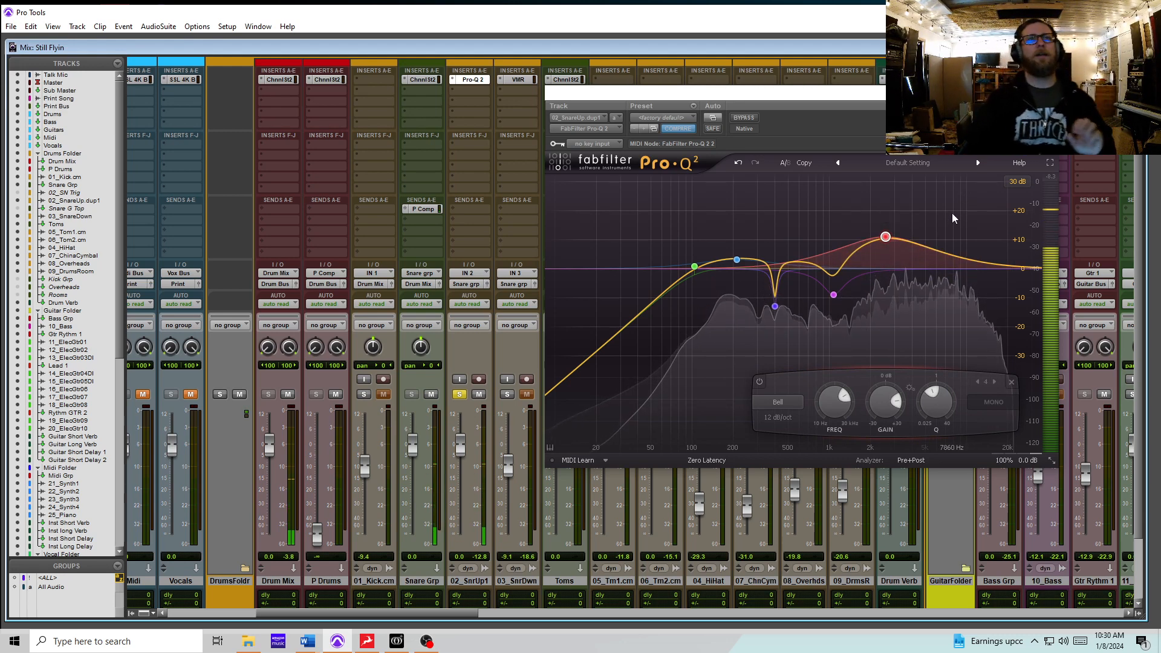
pyautogui.click(1048, 93)
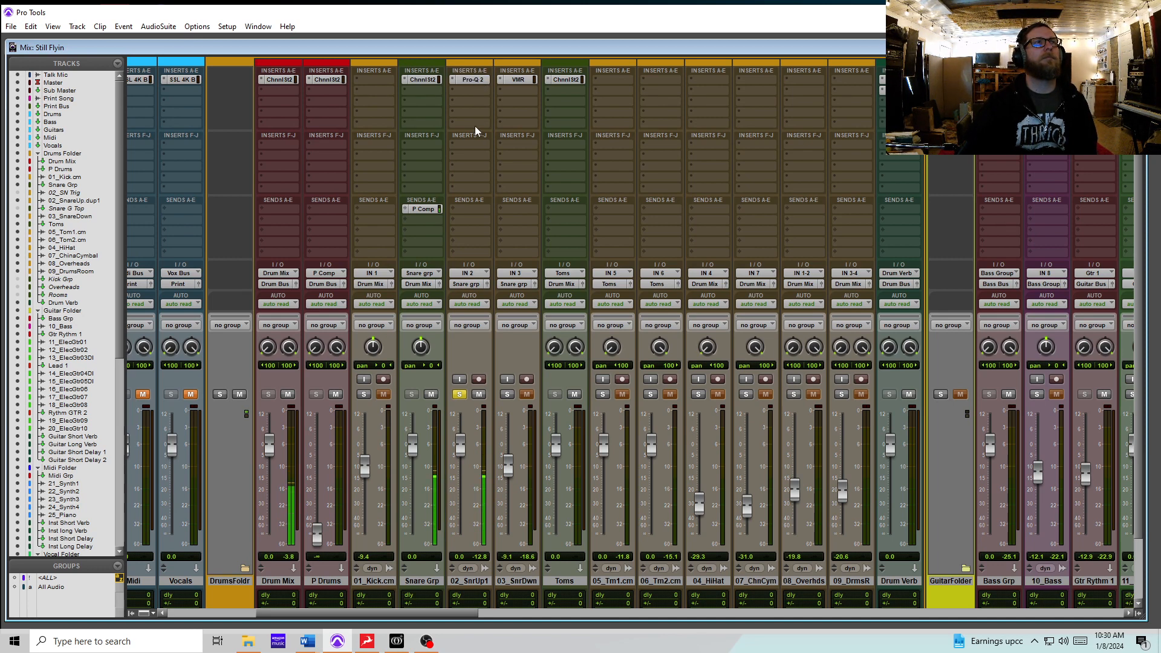
pyautogui.click(473, 83)
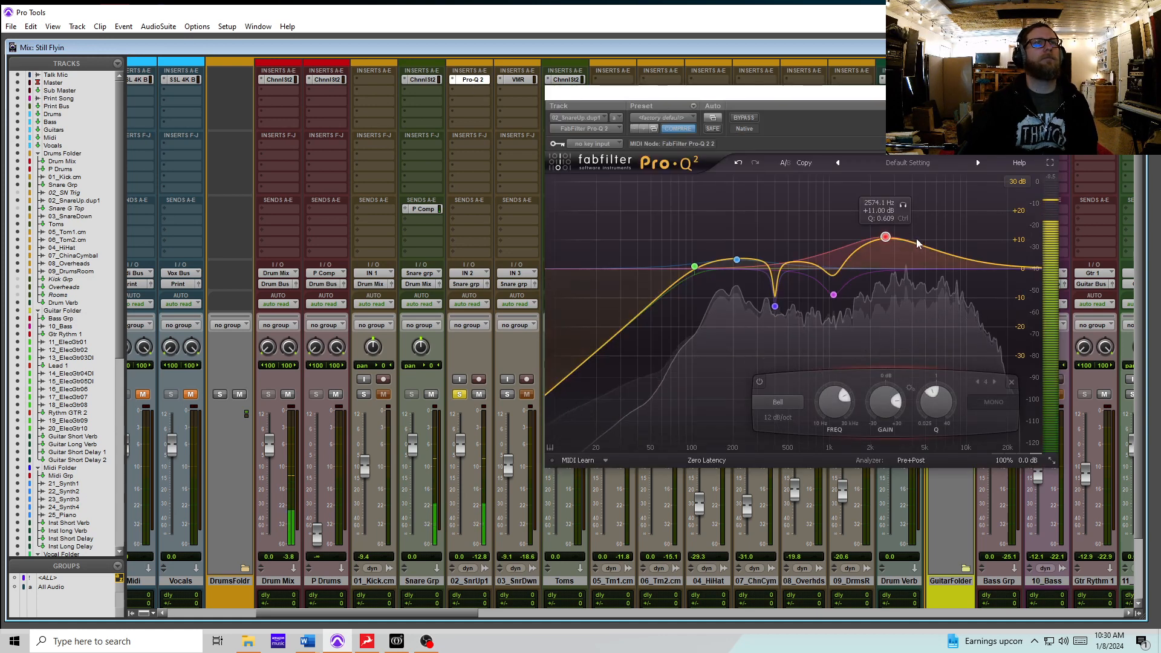
pyautogui.moveTo(885, 237); pyautogui.dragTo(894, 247)
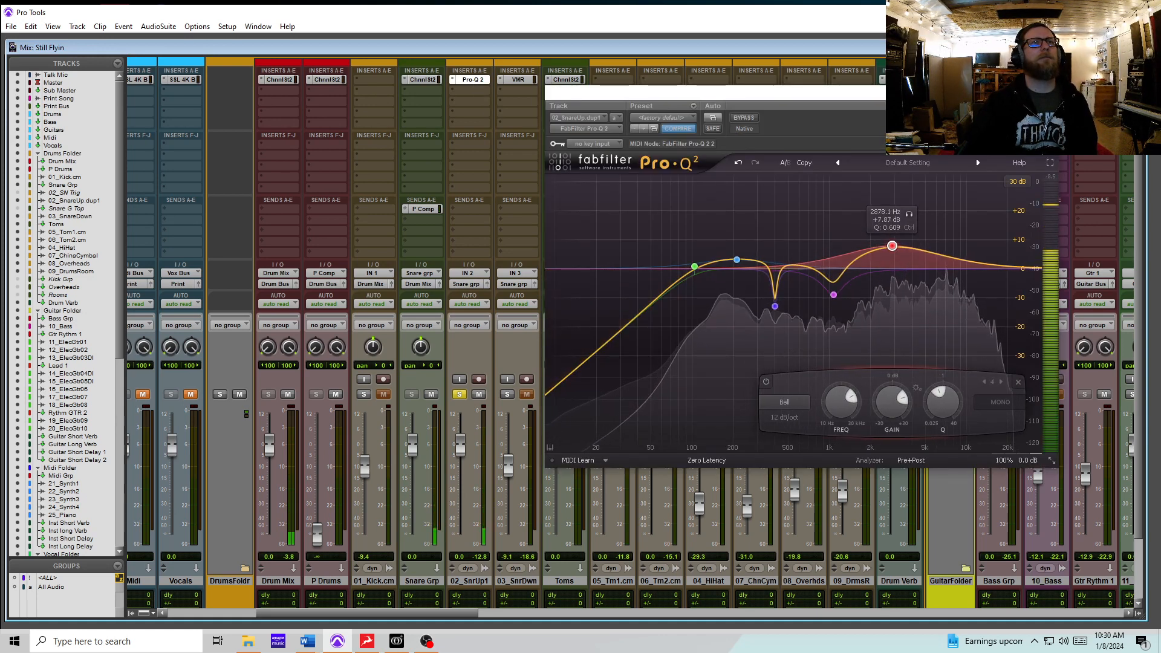
pyautogui.click(1047, 93)
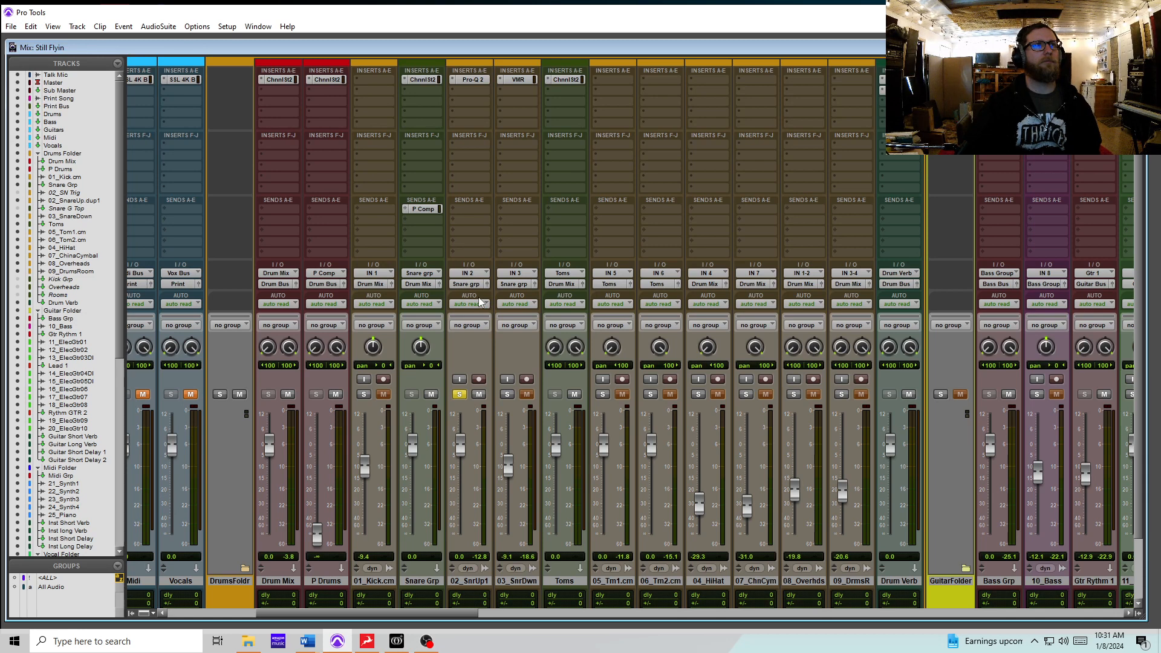
# Duplicate the 02_SnrUp1 track once with all its data, inserting the copy after the selected track.
pyautogui.click(475, 581)
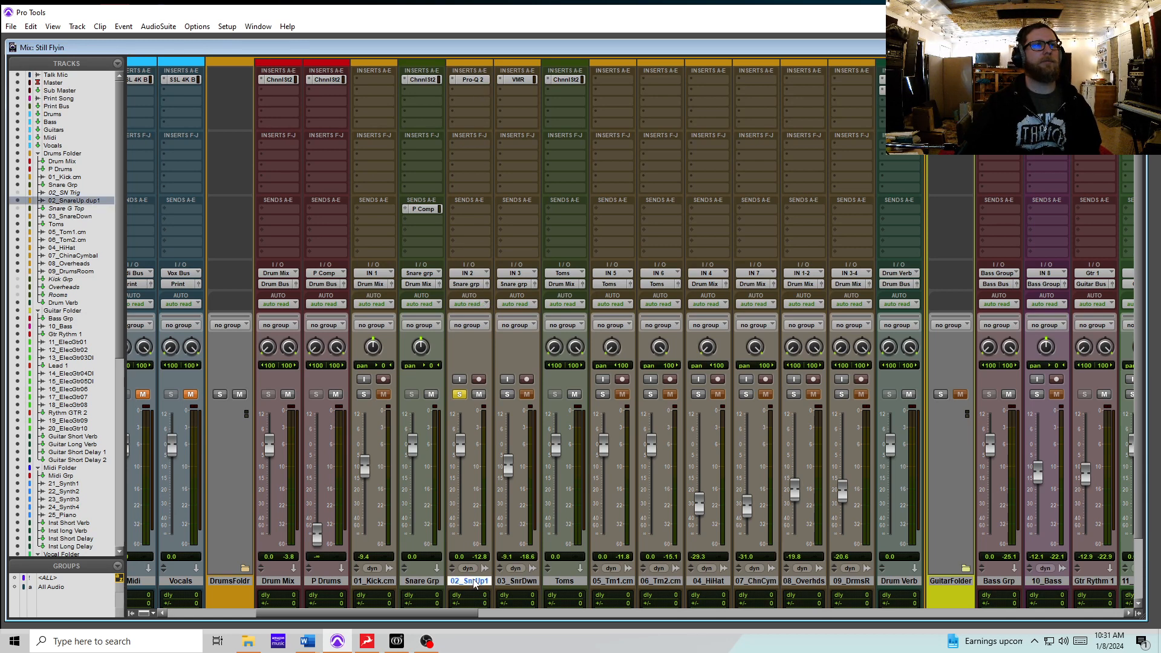
pyautogui.rightClick(475, 582)
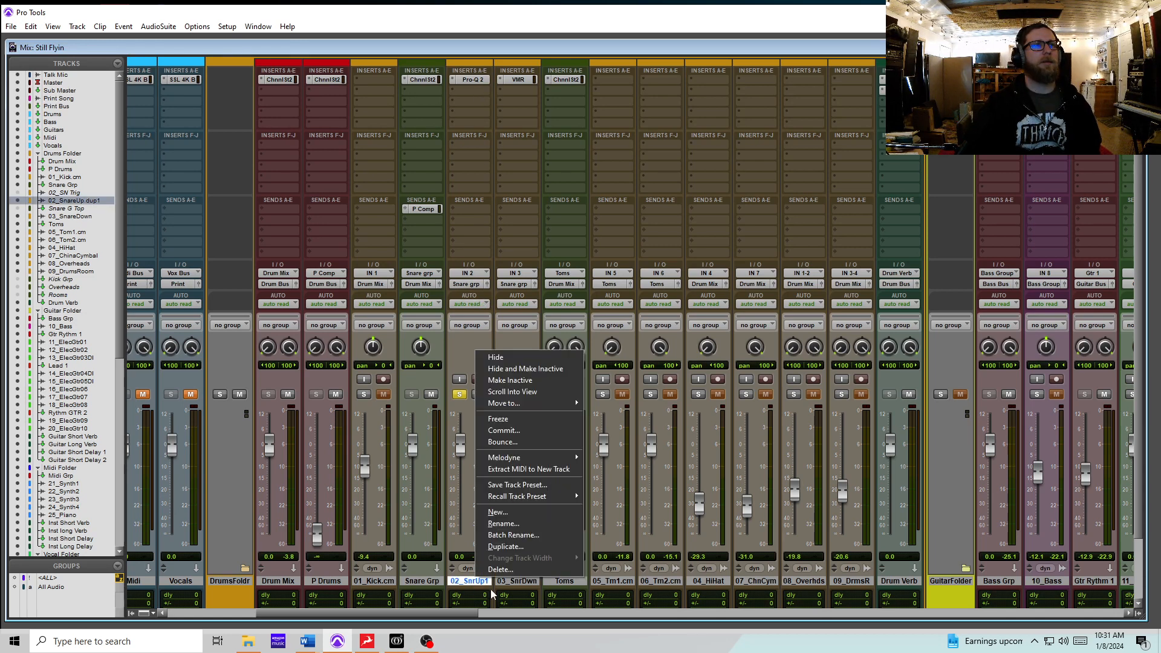
pyautogui.click(507, 547)
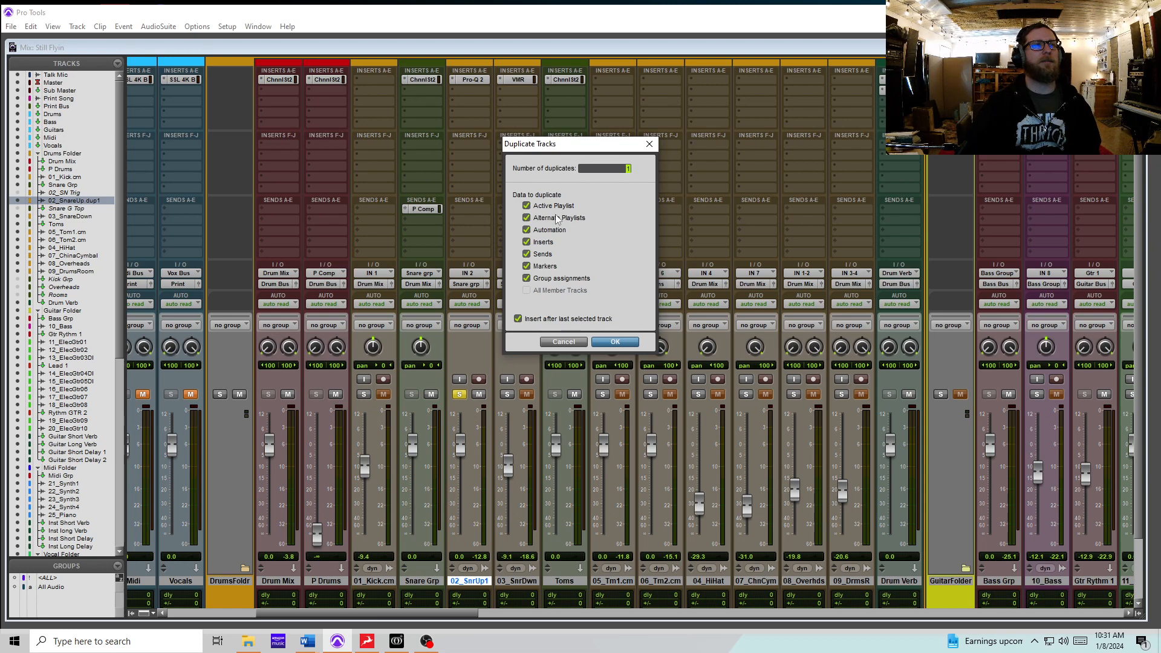
pyautogui.click(615, 342)
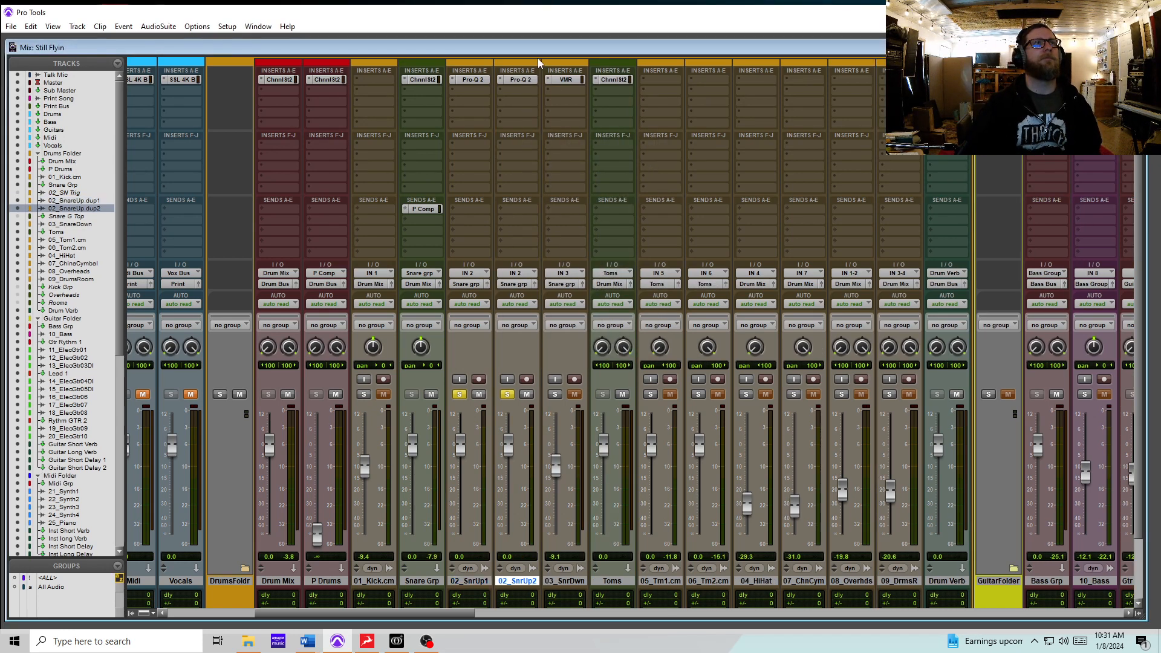
# Move the duplicate track's Pro-Q 2 to the second insert slot and insert the mono Dyn3 Compressor/Limiter in the first slot.
pyautogui.moveTo(524, 85); pyautogui.dragTo(524, 94)
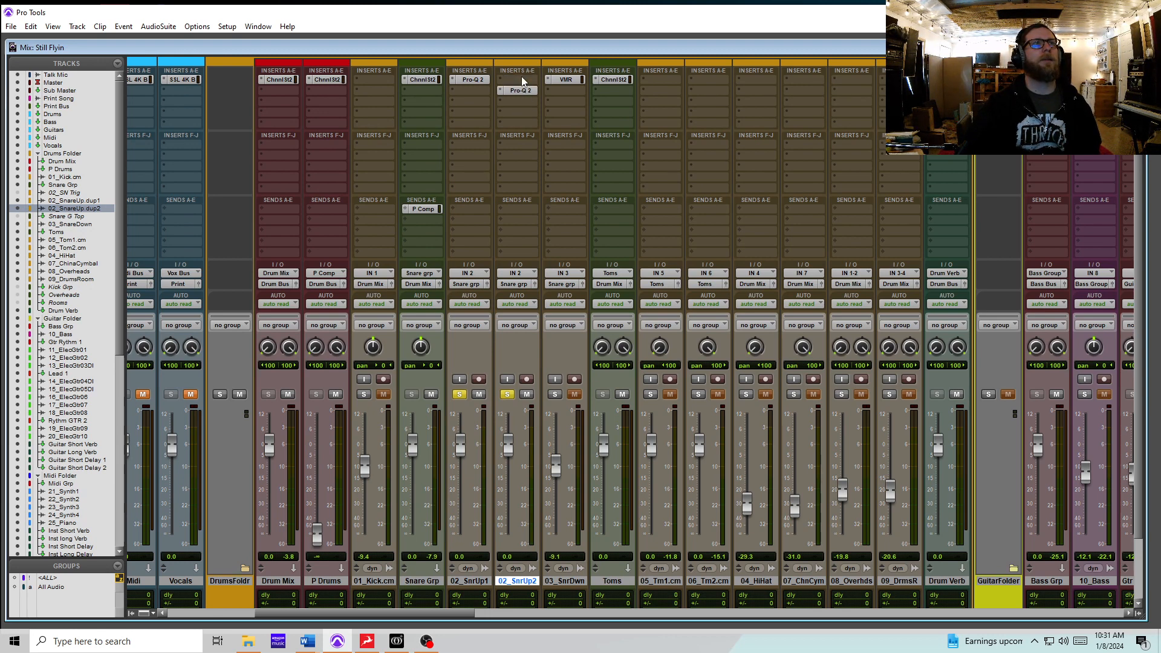
pyautogui.click(519, 77)
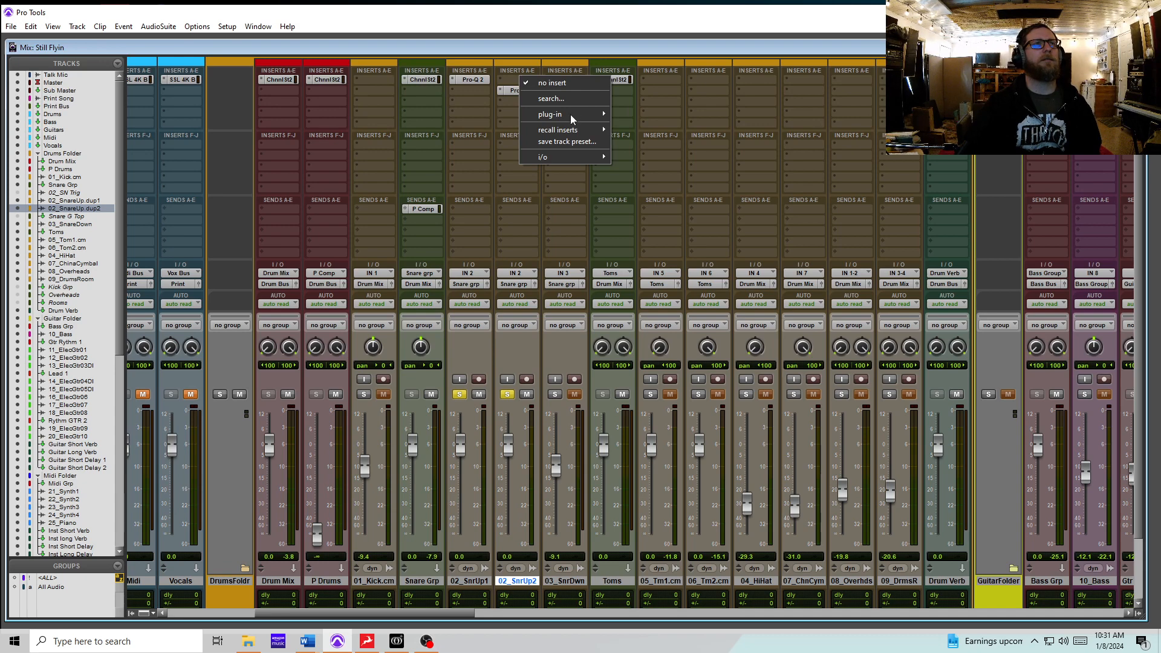
pyautogui.moveTo(573, 115)
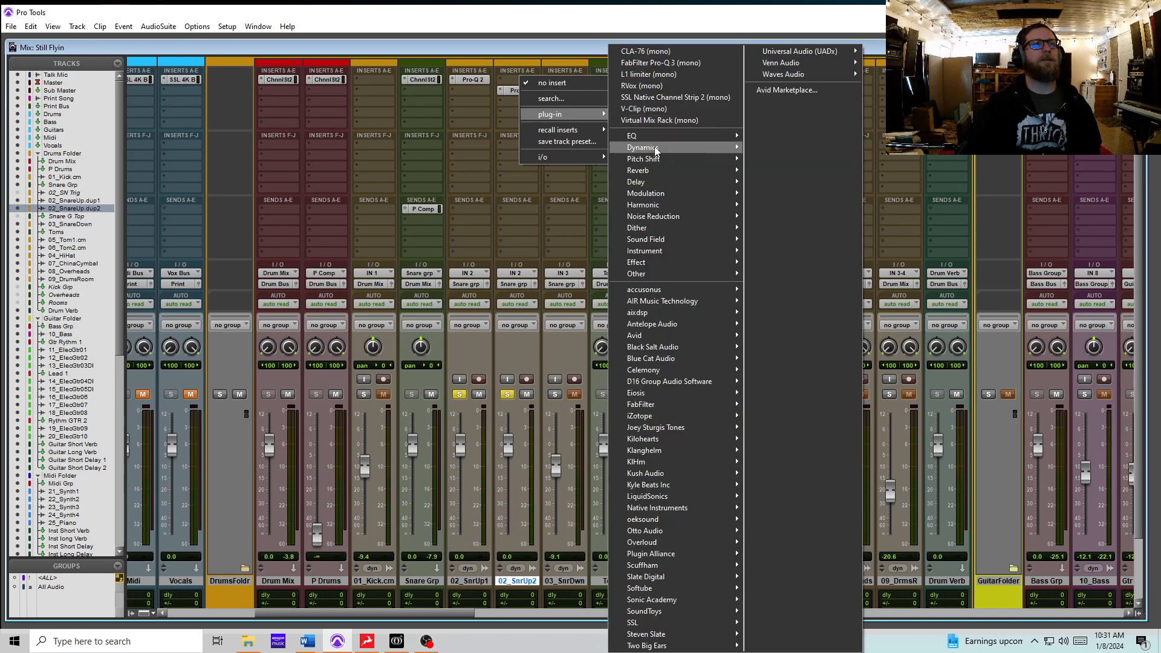
pyautogui.moveTo(655, 148)
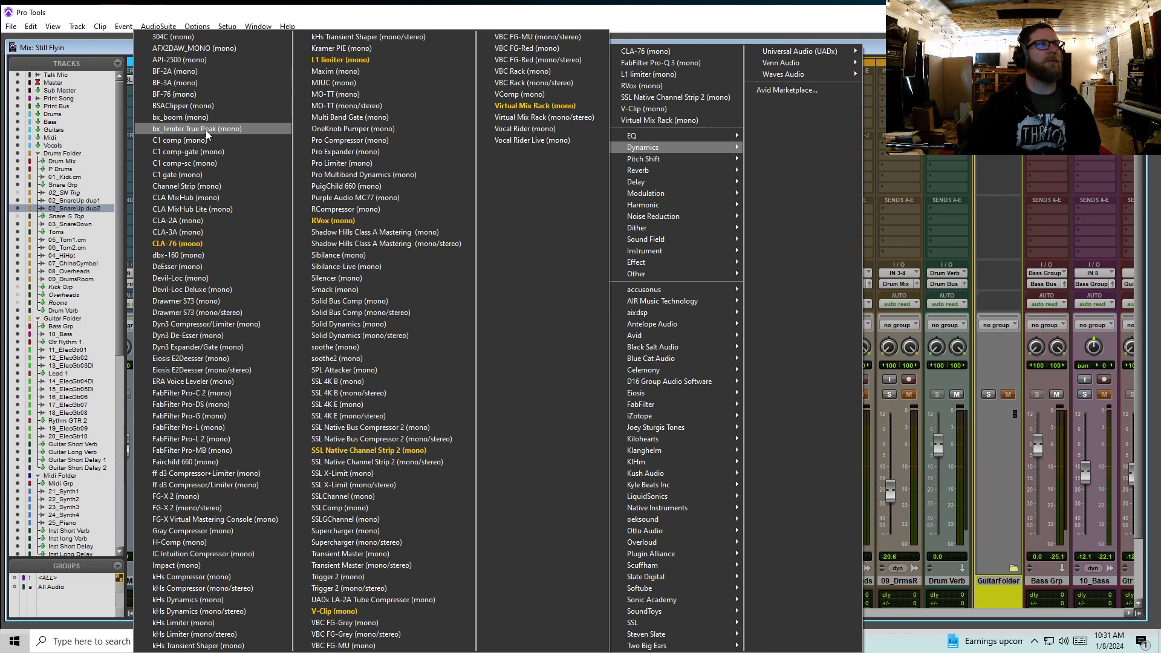
pyautogui.click(648, 50)
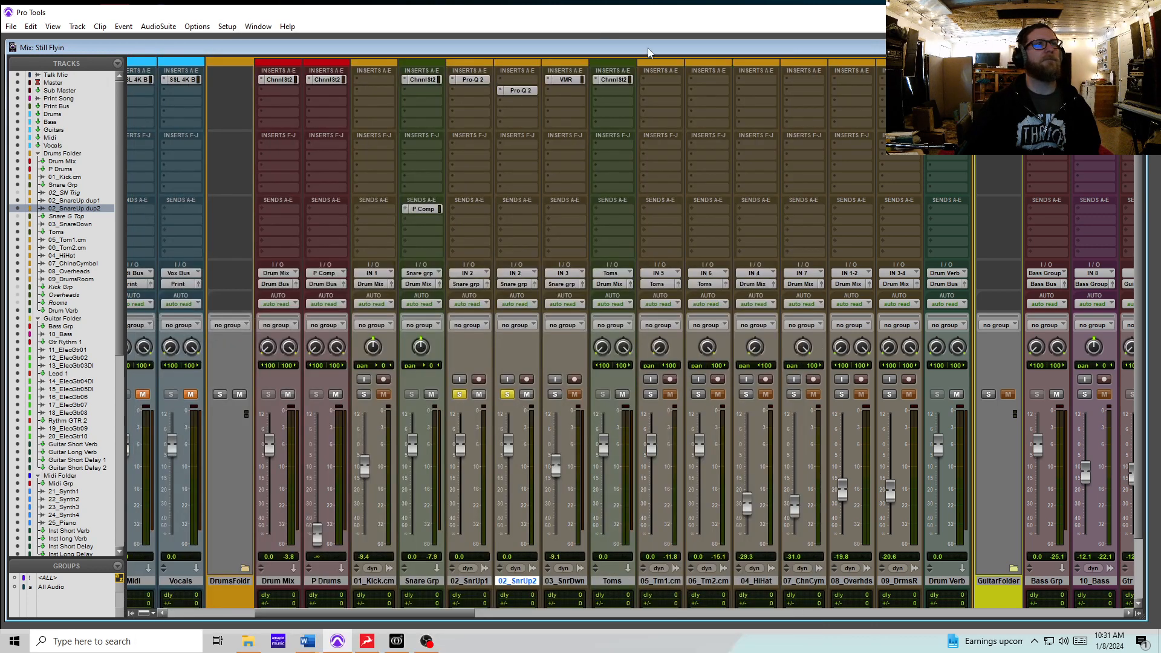
# Set the compressor to 10 µs attack, 5 ms release, 100:1 ratio and -27.6 dB threshold, and play the duplicate with 02_SnrUp1 muted.
pyautogui.moveTo(761, 259); pyautogui.dragTo(744, 307)
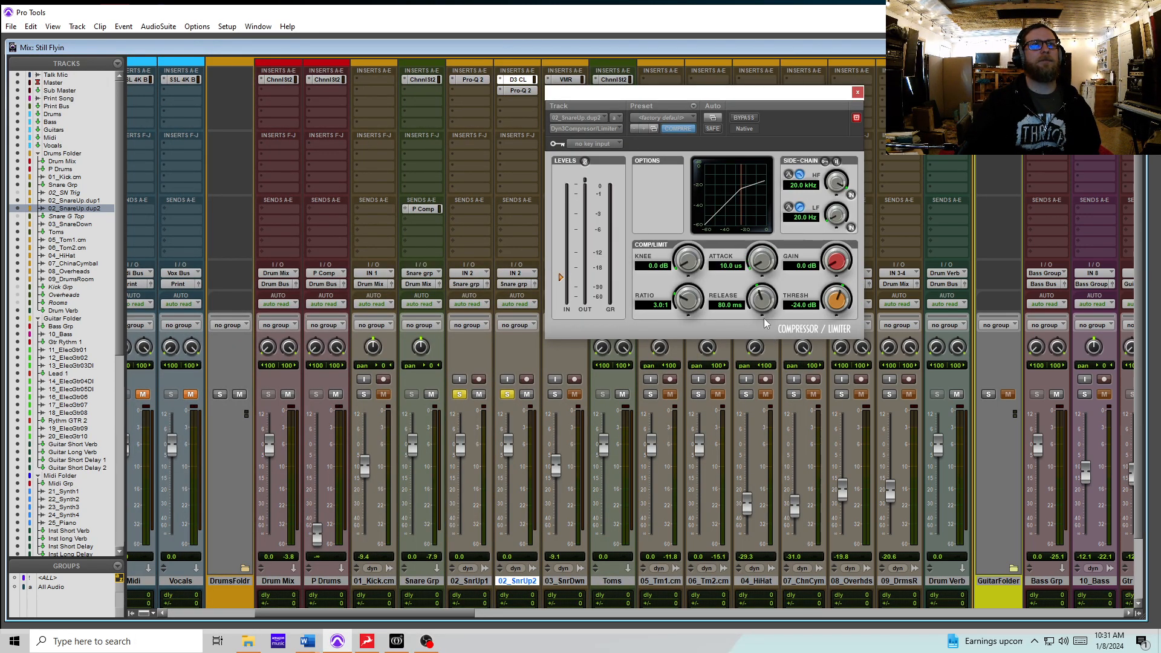
pyautogui.moveTo(690, 306); pyautogui.dragTo(692, 5)
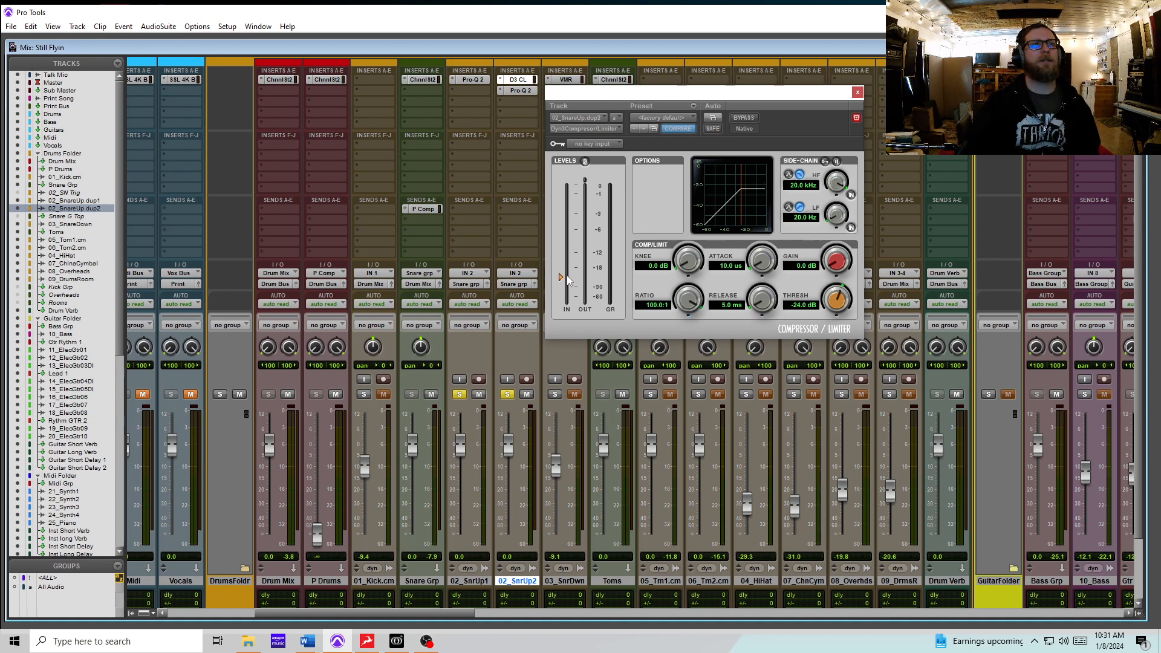
pyautogui.moveTo(561, 280); pyautogui.dragTo(562, 284)
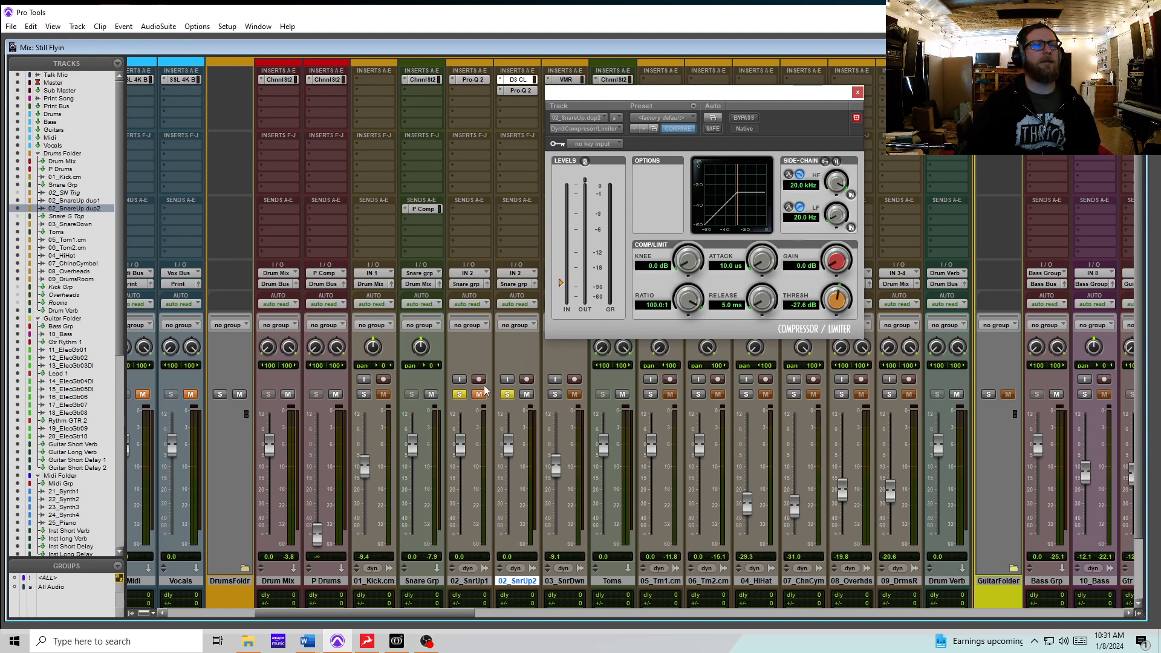
pyautogui.press('space')
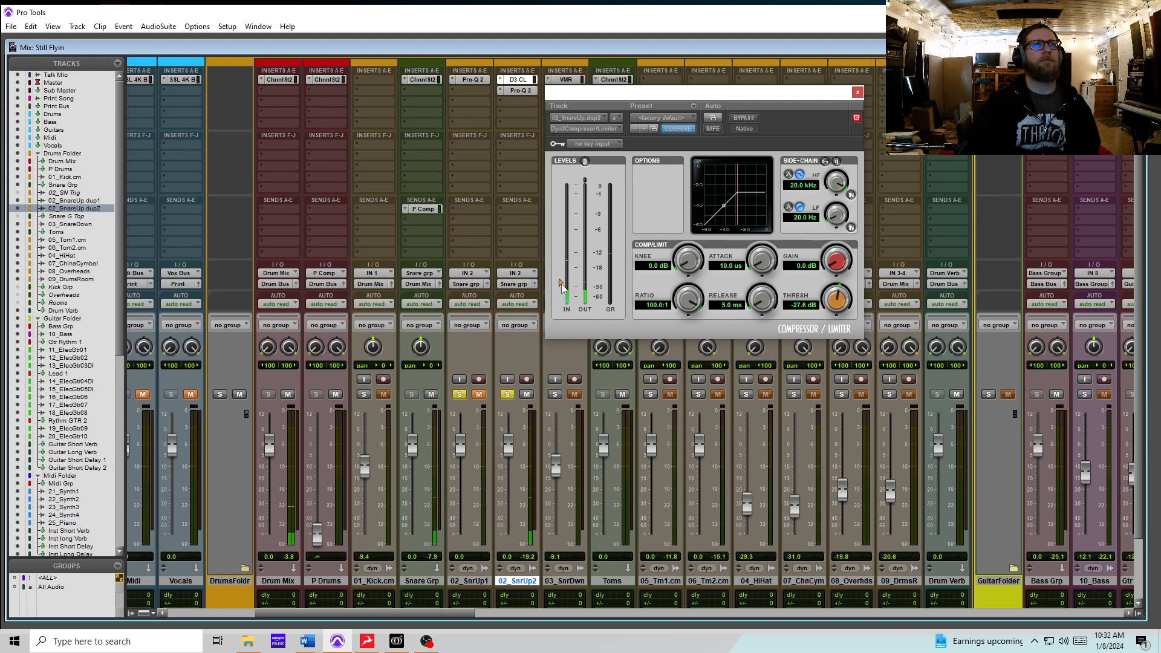
# Lower the compressor threshold to -30.2 dB on the duplicate snare track and close the plug-in window.
pyautogui.moveTo(561, 284); pyautogui.dragTo(562, 290)
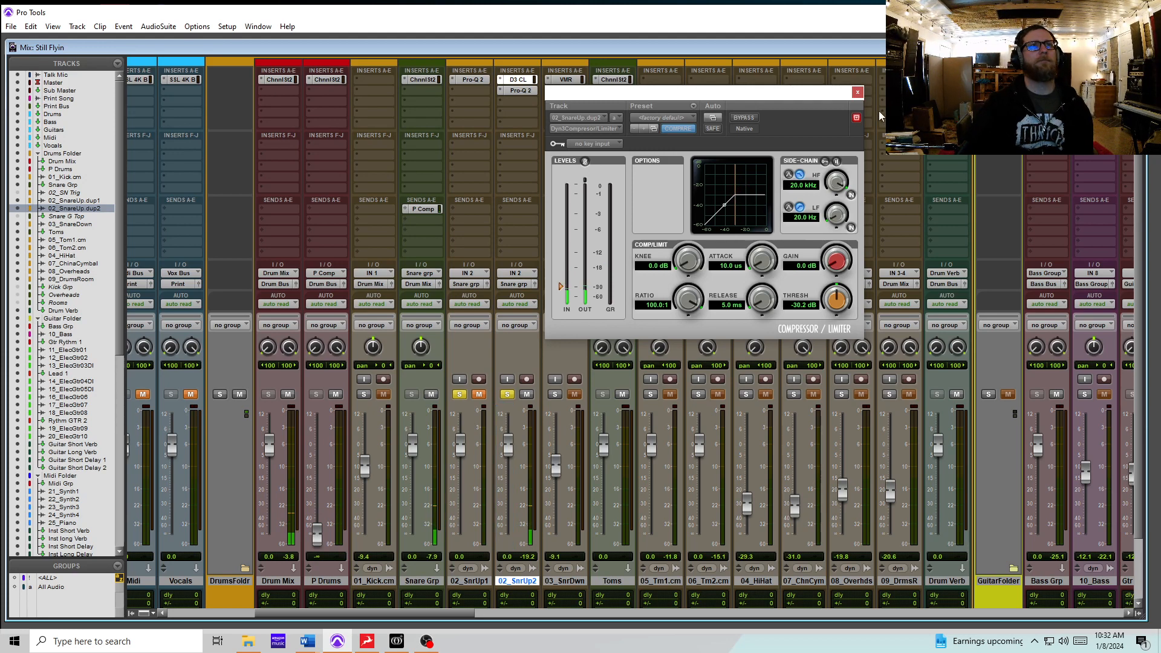
pyautogui.click(857, 92)
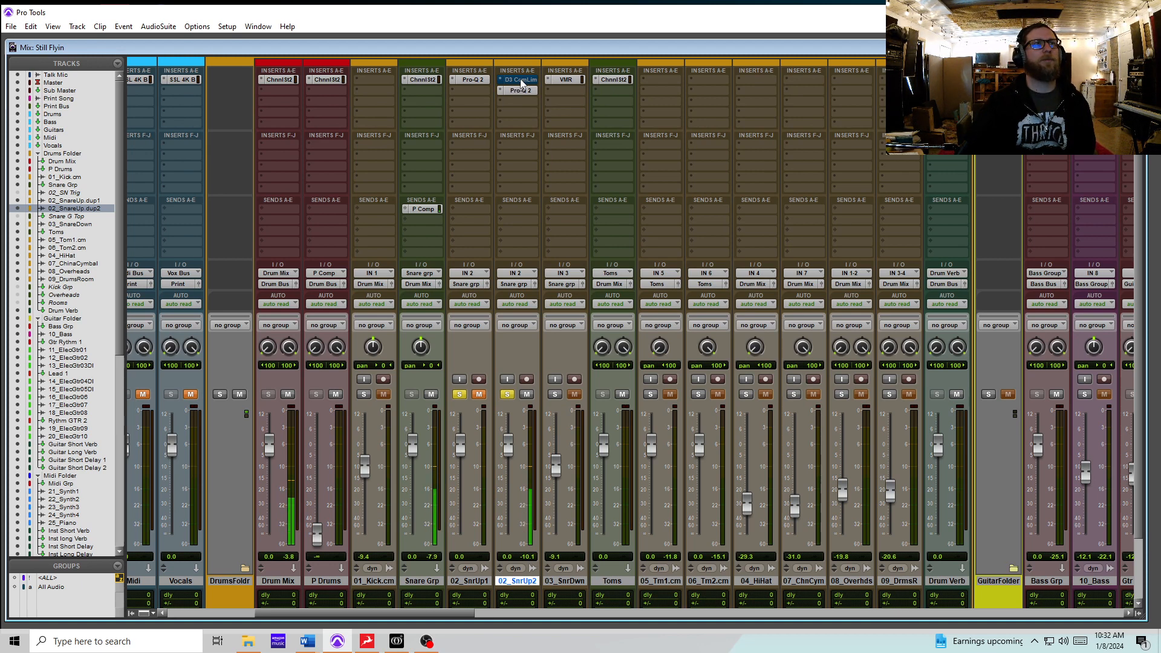
pyautogui.moveTo(469, 79); pyautogui.dragTo(518, 90)
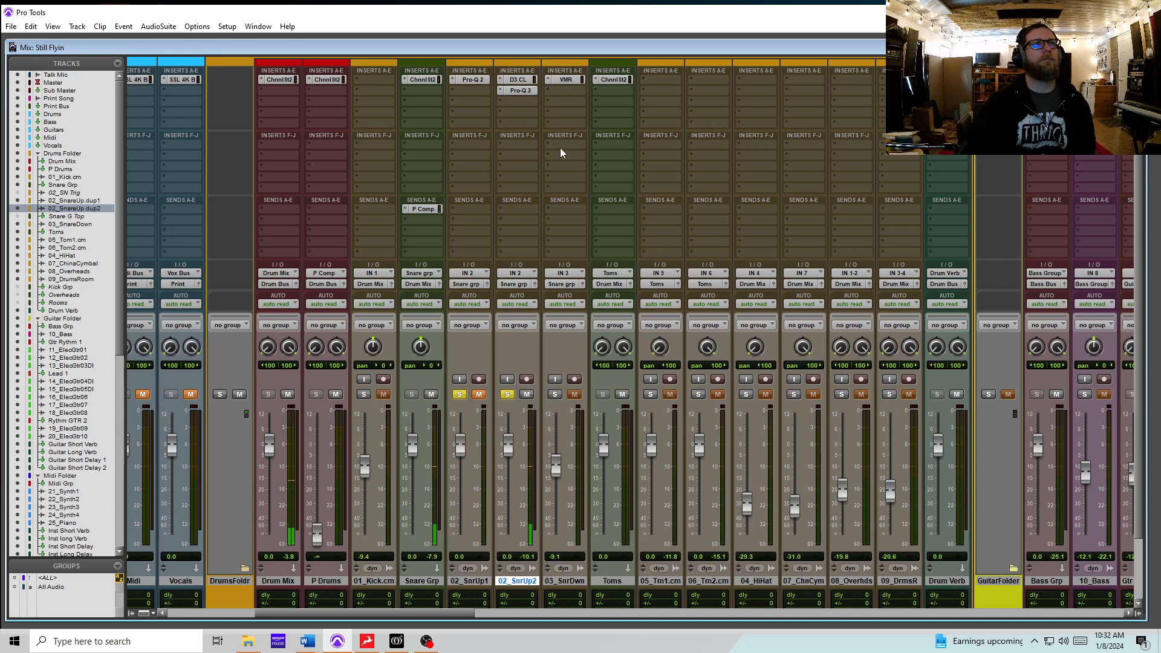
# Insert the mono EQ3 7-Band in the third insert slot of 02_SnrUp2 and move its window clear of the inserts.
pyautogui.click(520, 105)
pyautogui.moveTo(578, 135)
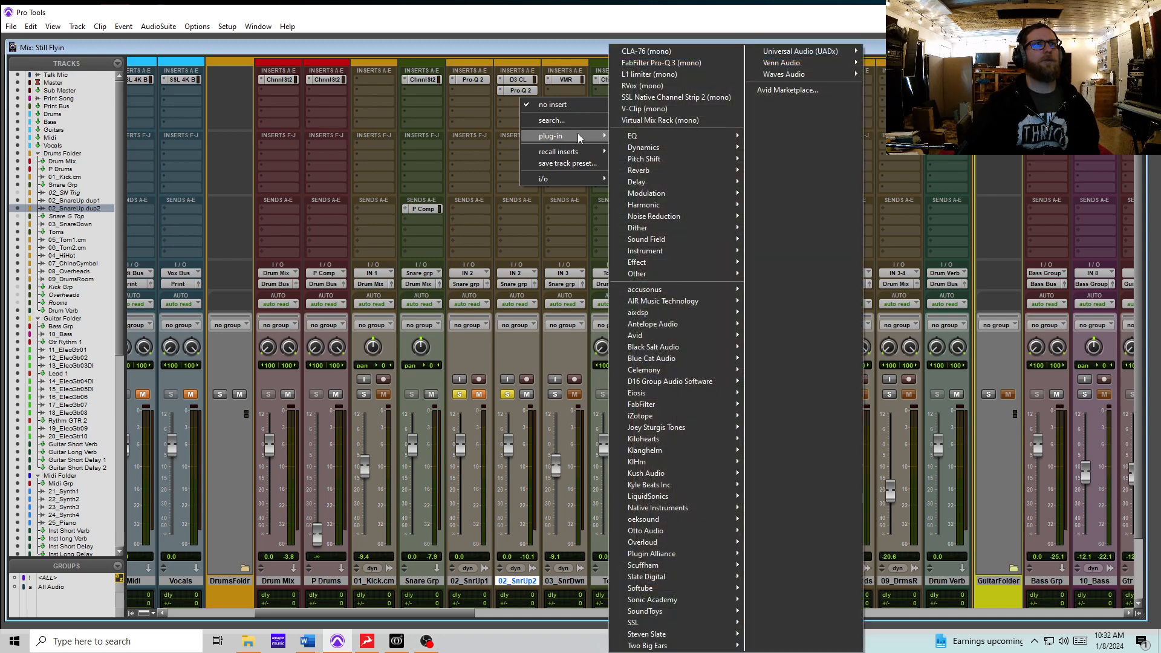
pyautogui.moveTo(657, 138)
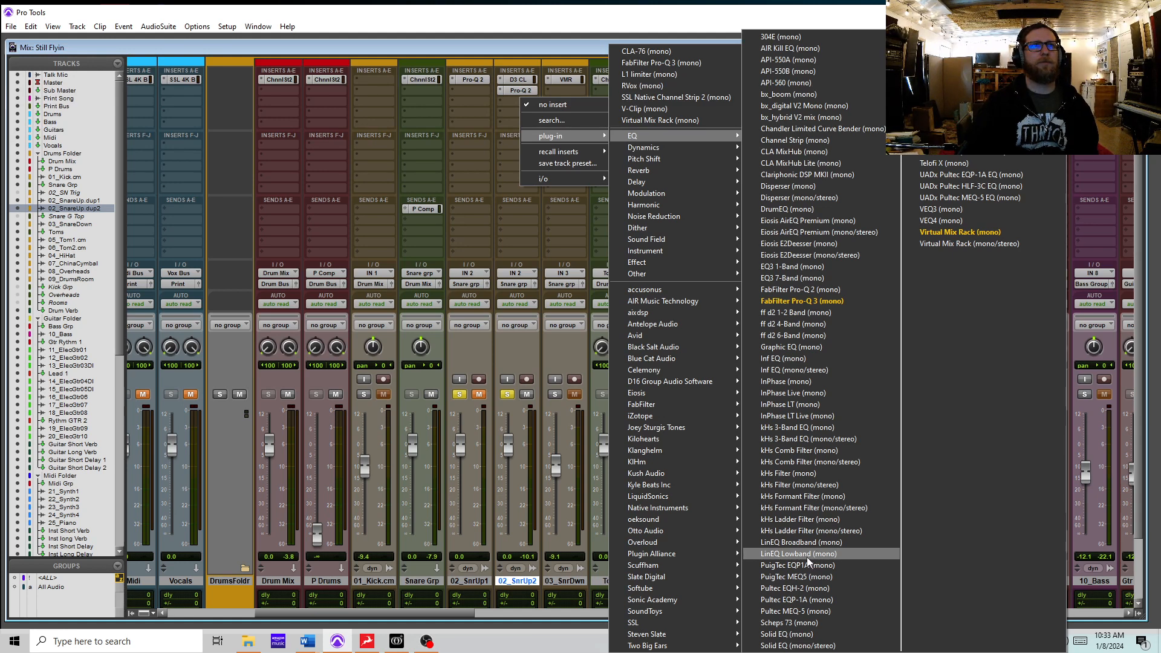
pyautogui.click(816, 279)
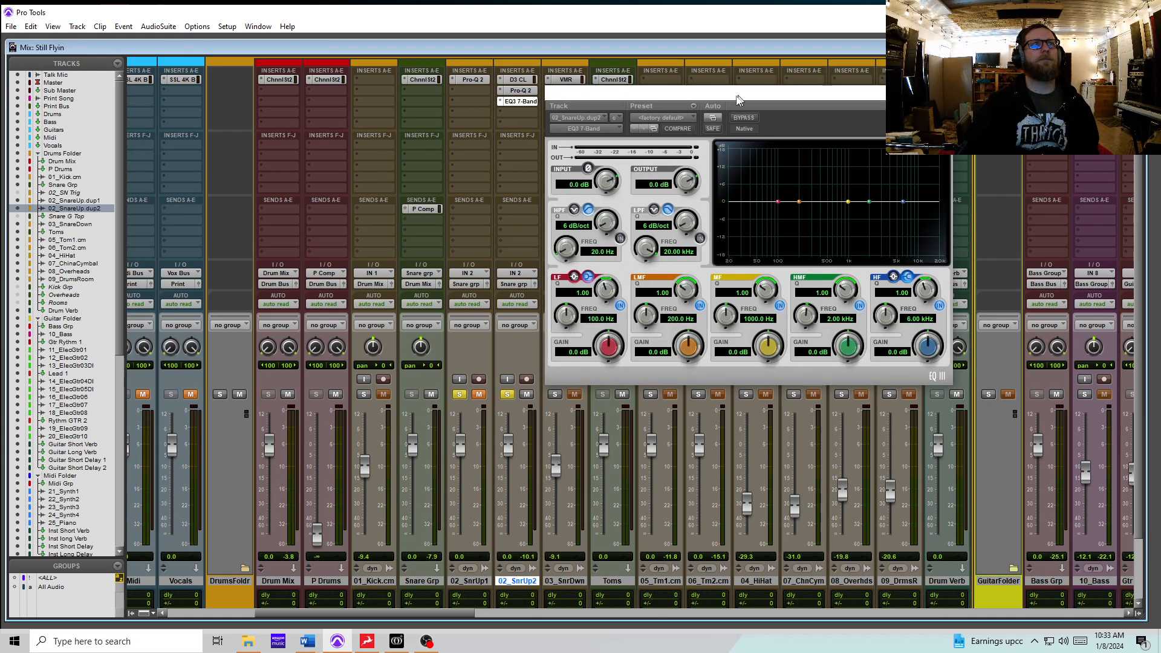
pyautogui.moveTo(742, 94); pyautogui.dragTo(680, 191)
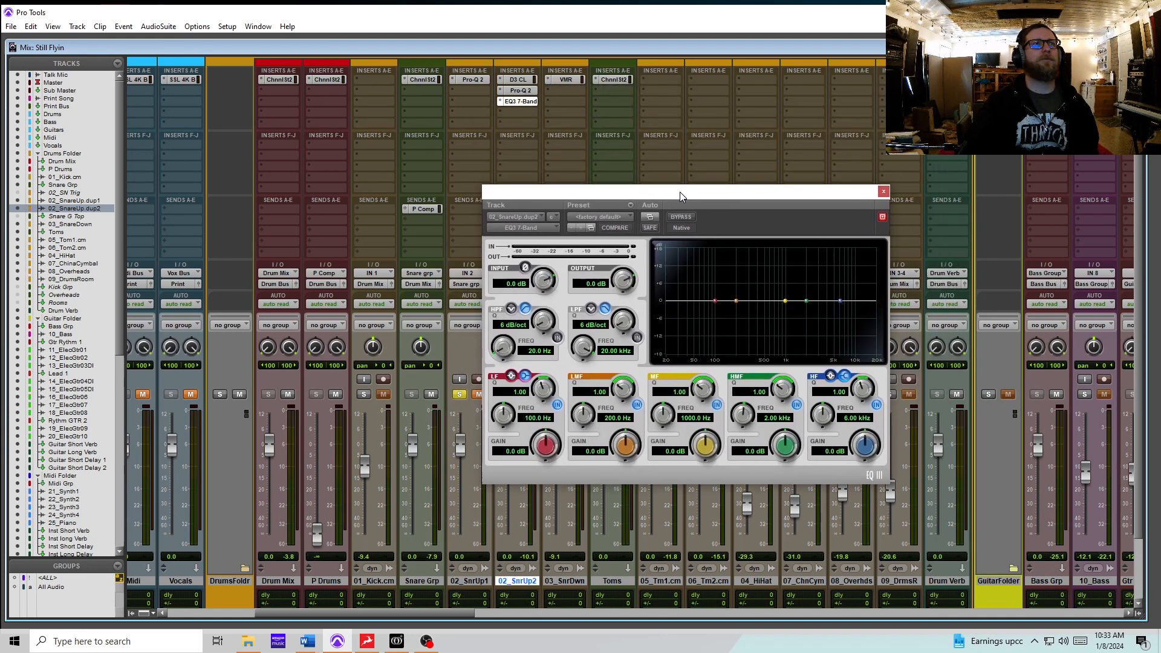
# Enable the EQ's high-pass filter and set it to 953.6 Hz with a 24 dB/oct slope.
pyautogui.click(557, 340)
pyautogui.moveTo(502, 350); pyautogui.dragTo(488, 244)
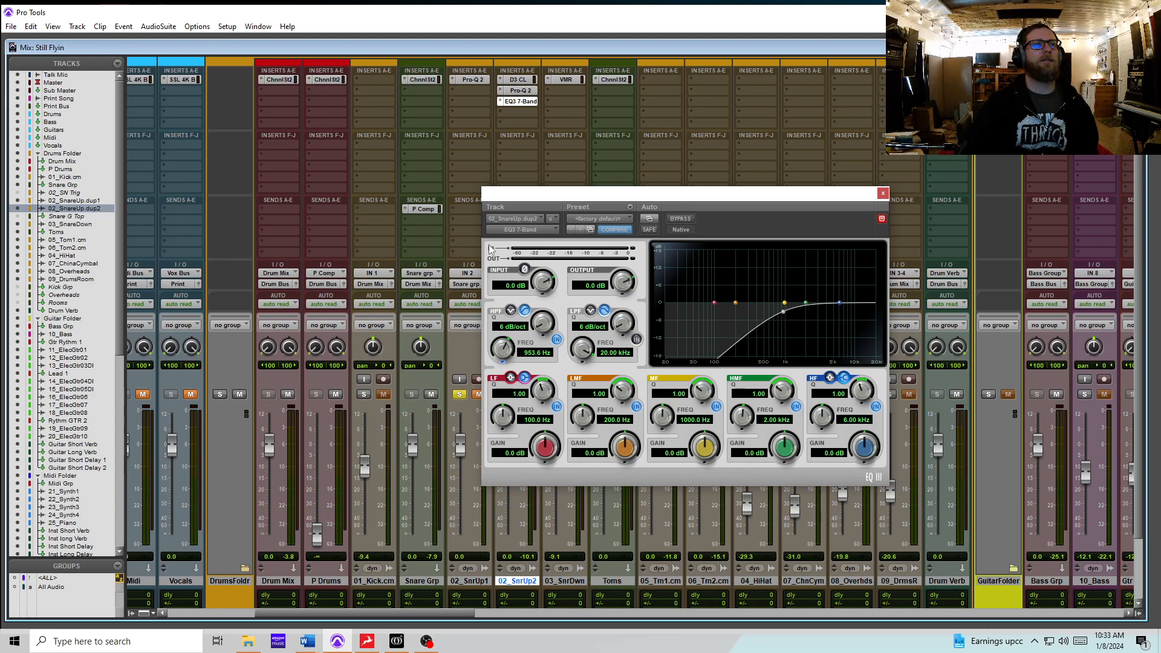
pyautogui.moveTo(540, 324); pyautogui.dragTo(519, 125)
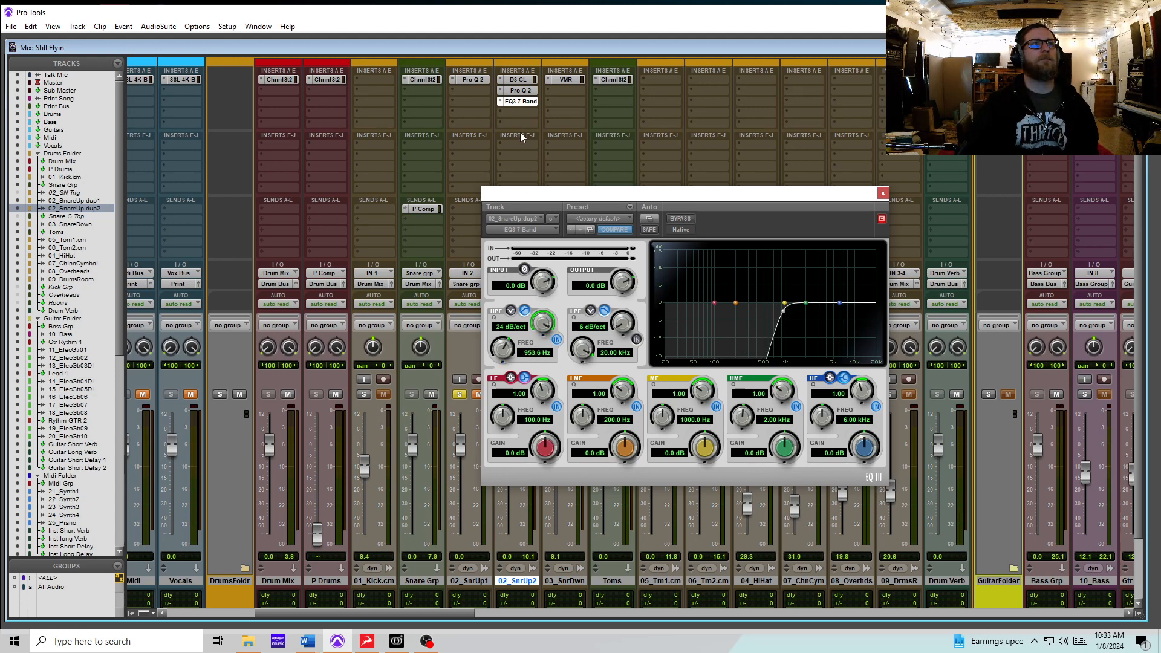
# Lower the high-pass frequency to 437.6 Hz while listening, and close the EQ window.
pyautogui.moveTo(652, 193); pyautogui.dragTo(731, 114)
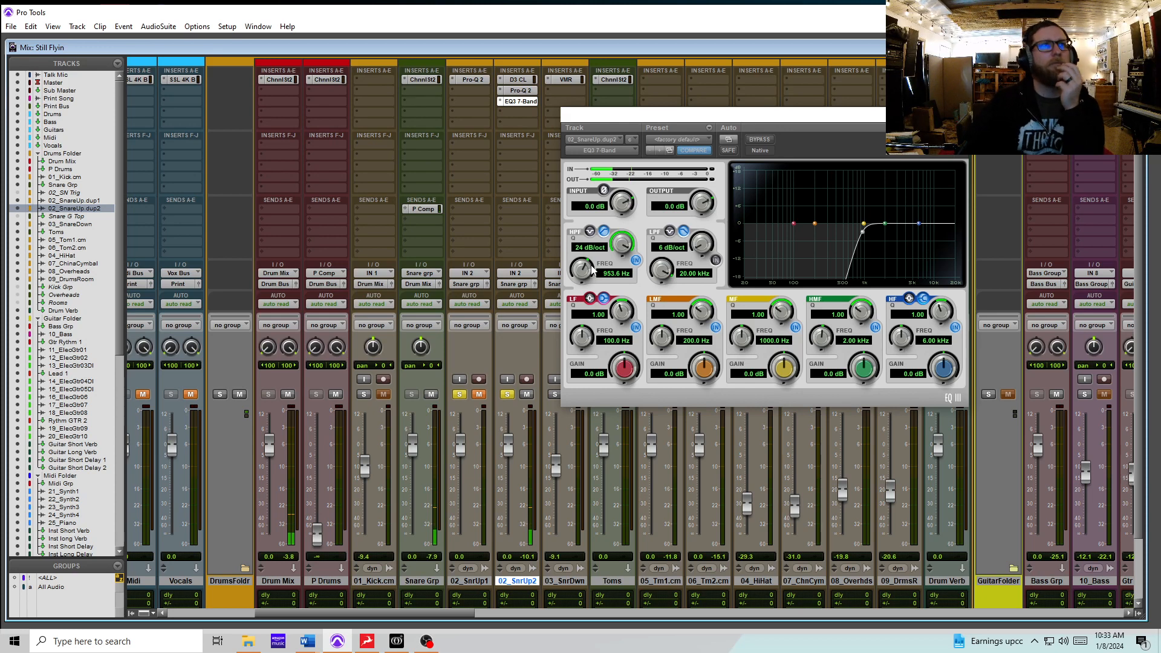
pyautogui.moveTo(588, 269); pyautogui.dragTo(584, 320)
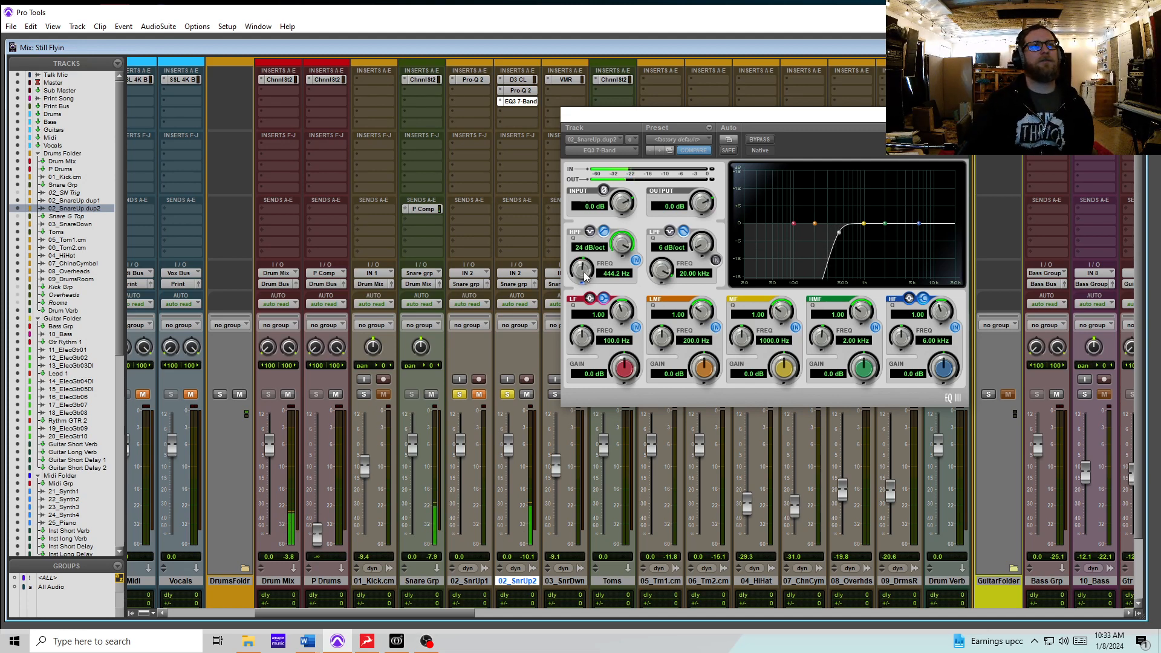
pyautogui.moveTo(584, 276)
pyautogui.mouseDown()
pyautogui.moveTo(582, 286)
pyautogui.moveTo(580, 274)
pyautogui.mouseUp()
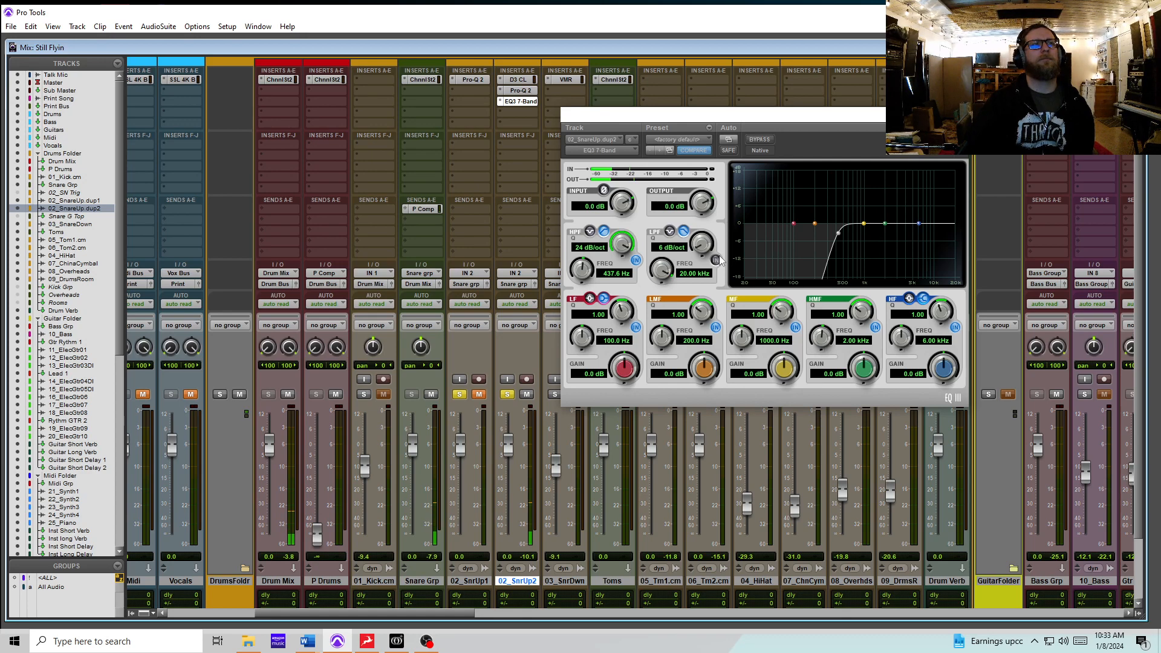
pyautogui.click(958, 115)
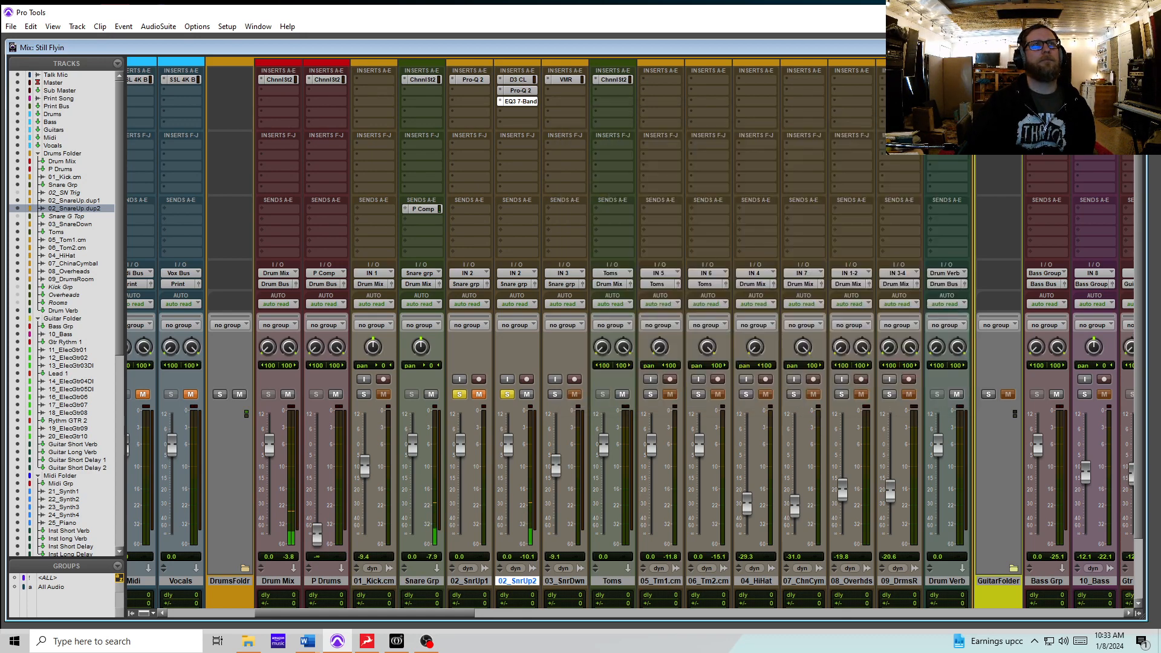
# Invert the input polarity in the EQ3 7-Band on 02_SnrUp2 and close its window.
pyautogui.click(522, 102)
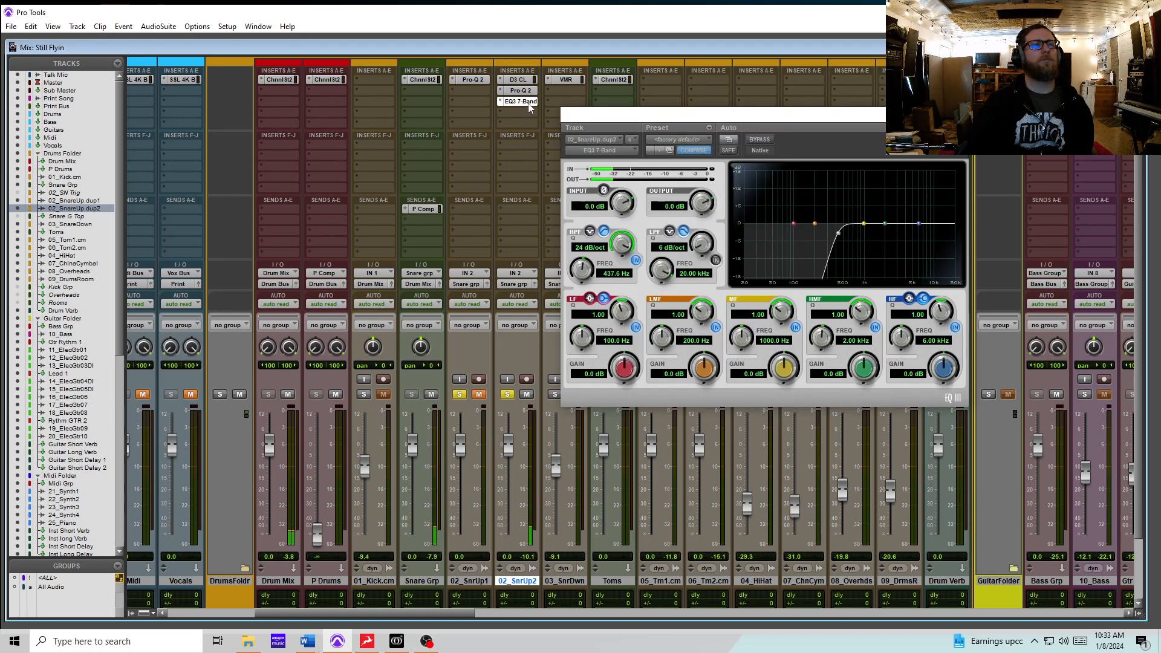
pyautogui.click(604, 191)
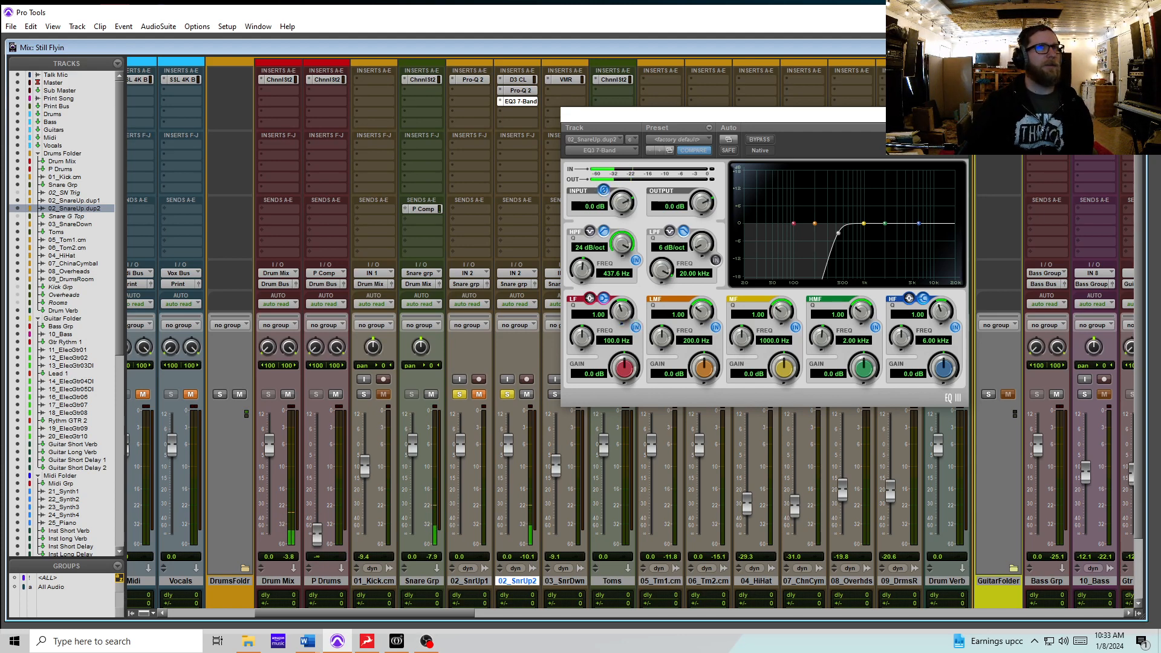
pyautogui.click(959, 115)
# Unmute 02_SnrUp1 and compare it with and without 02_SnrUp2 during playback, leaving both tracks unmuted.
pyautogui.click(529, 395)
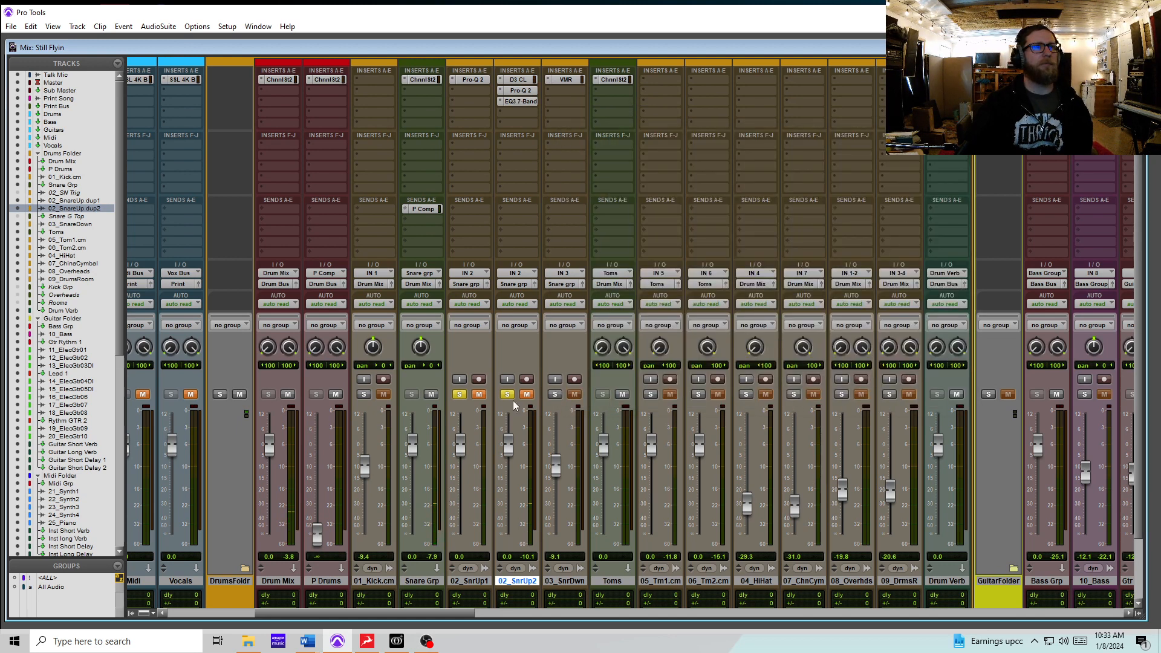
pyautogui.click(479, 395)
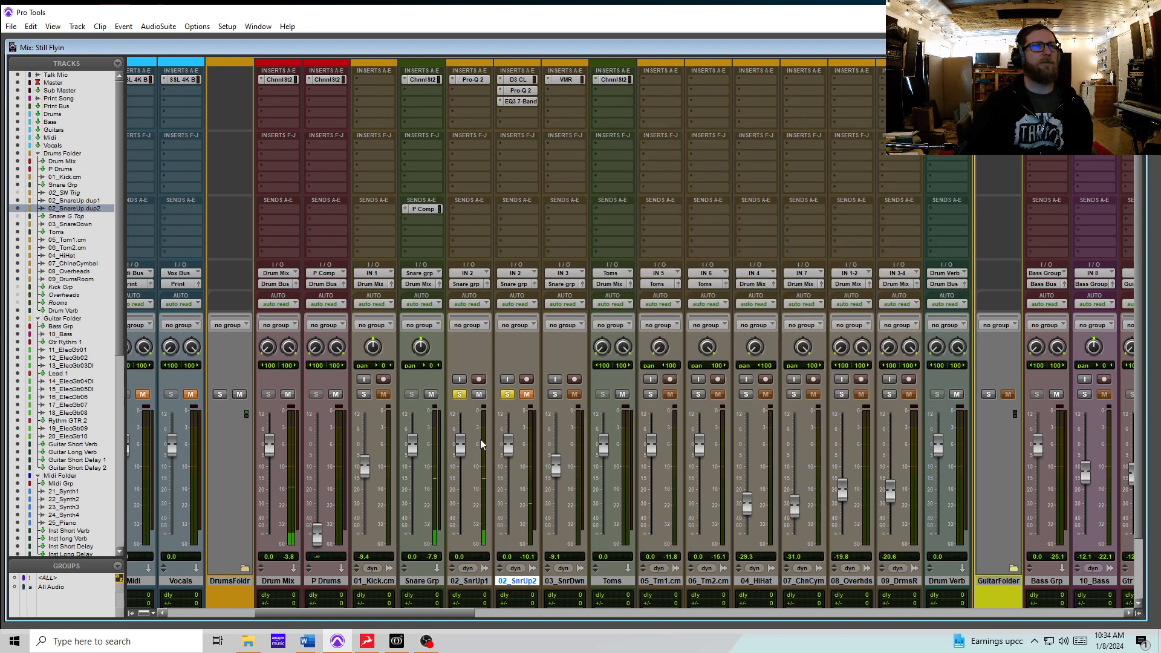
pyautogui.click(528, 397)
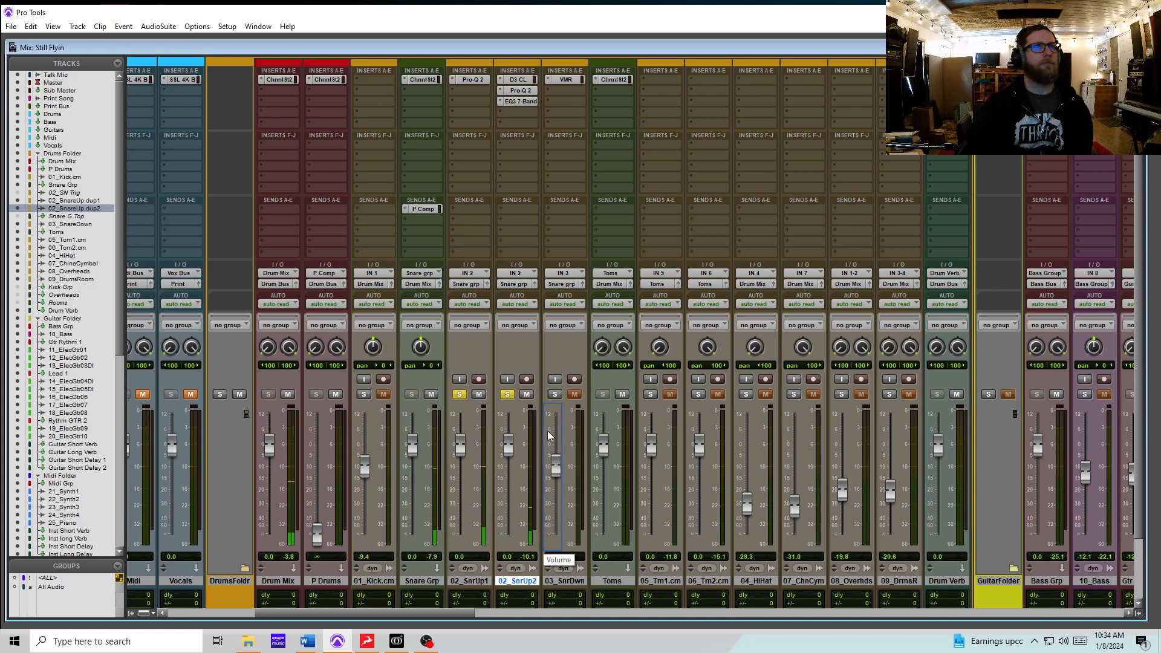
pyautogui.click(527, 395)
pyautogui.click(529, 394)
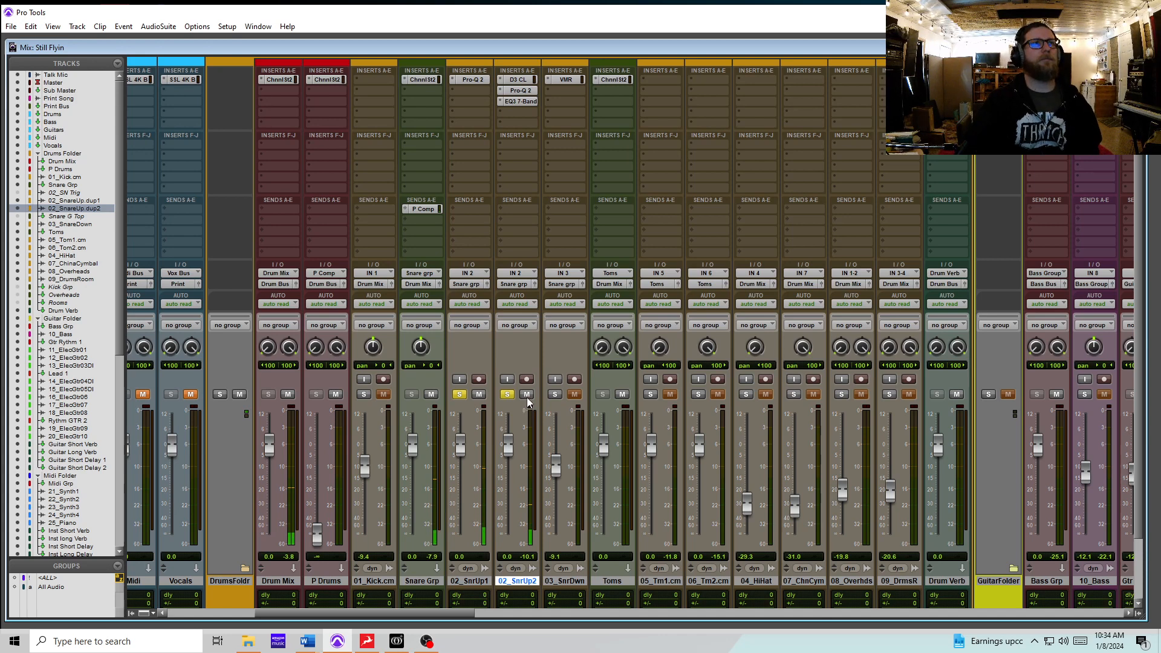
pyautogui.click(528, 395)
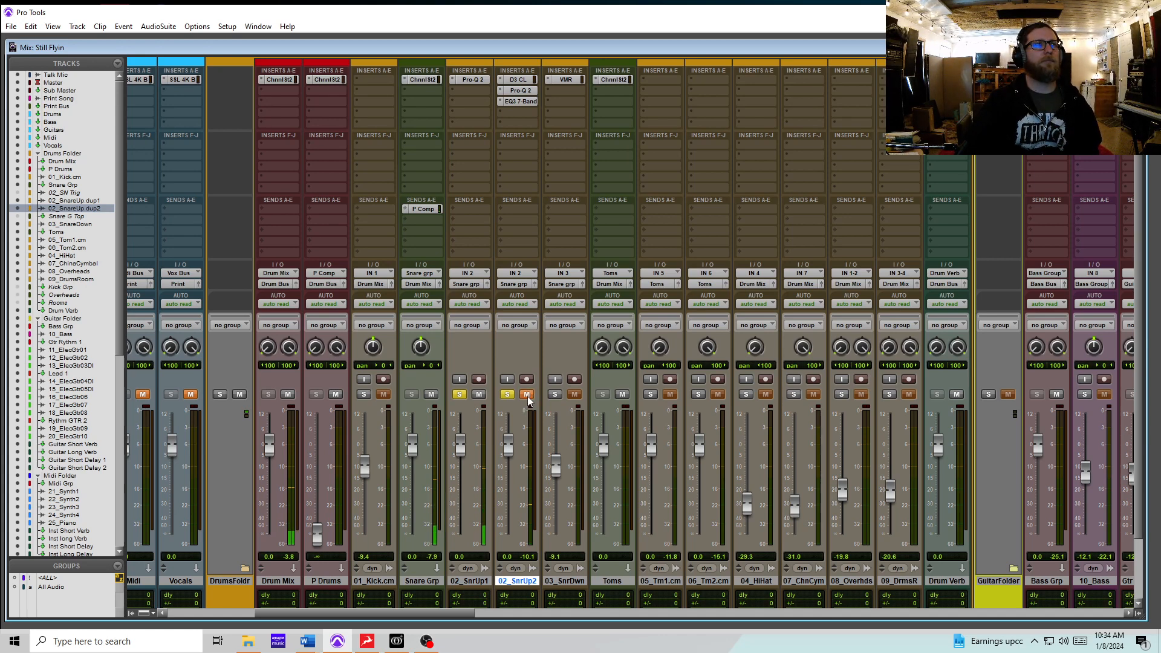
pyautogui.click(527, 395)
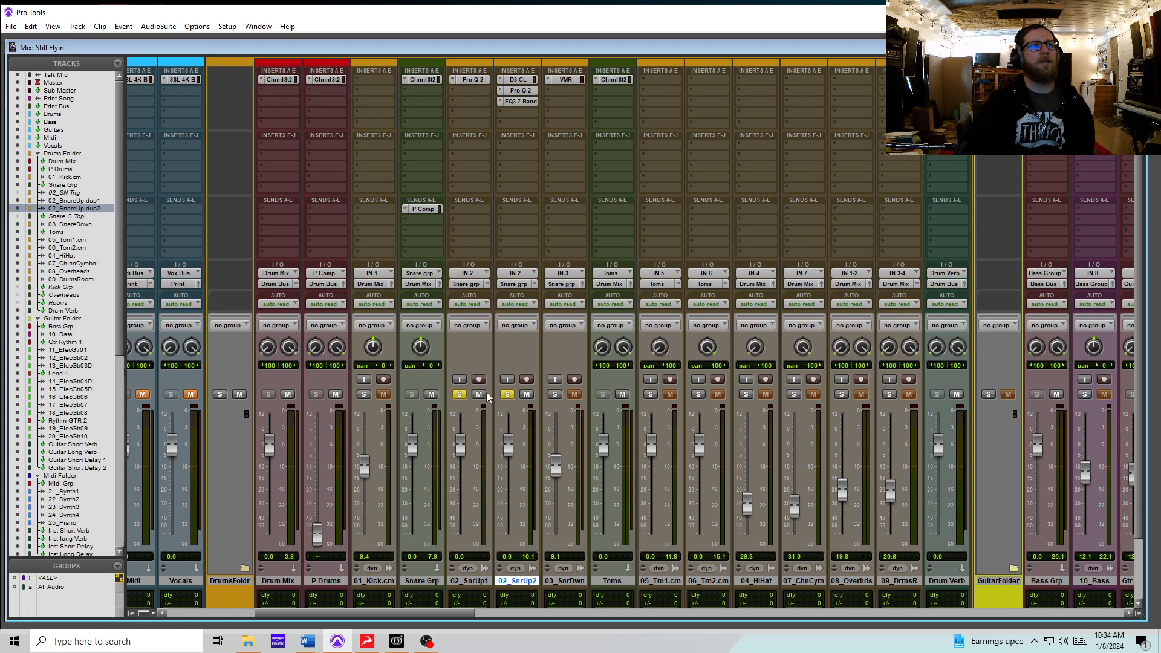
# Review the EQ3 7-Band and compressor settings on 02_SnrUp2, closing each plug-in window.
pyautogui.click(520, 102)
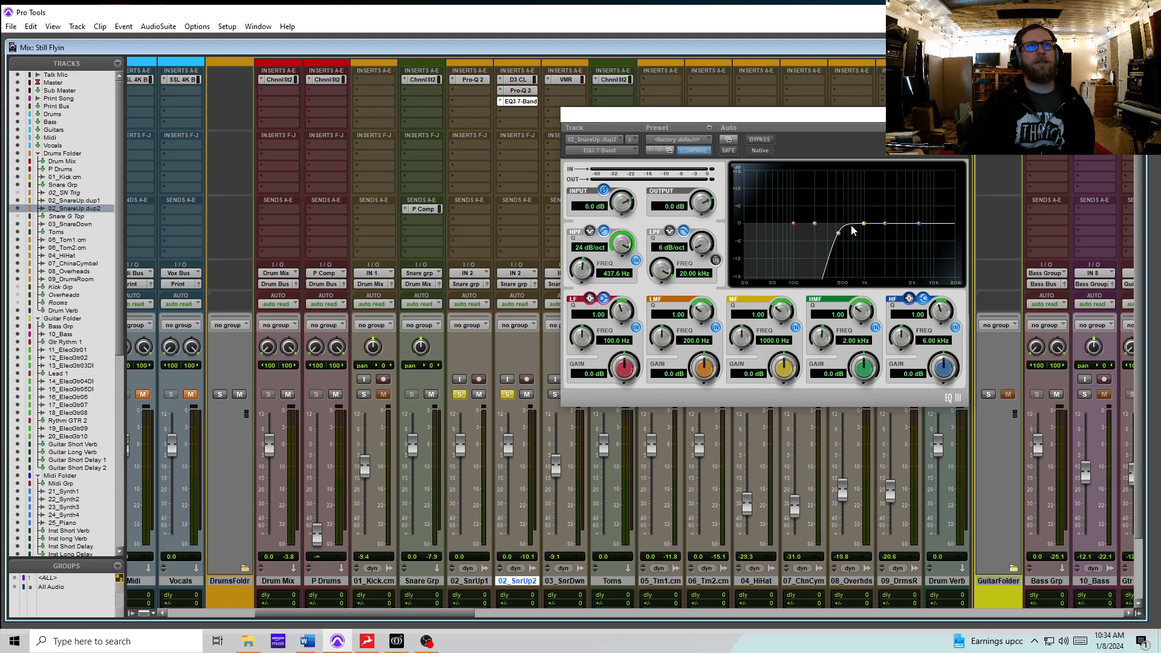
pyautogui.click(959, 115)
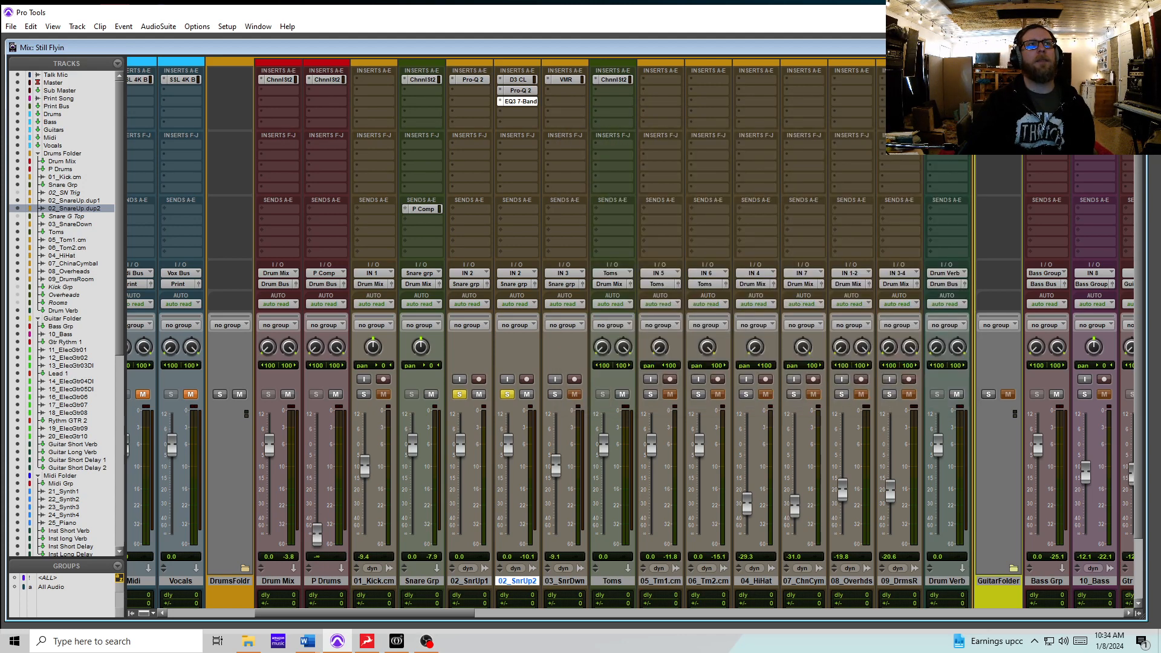
pyautogui.click(522, 81)
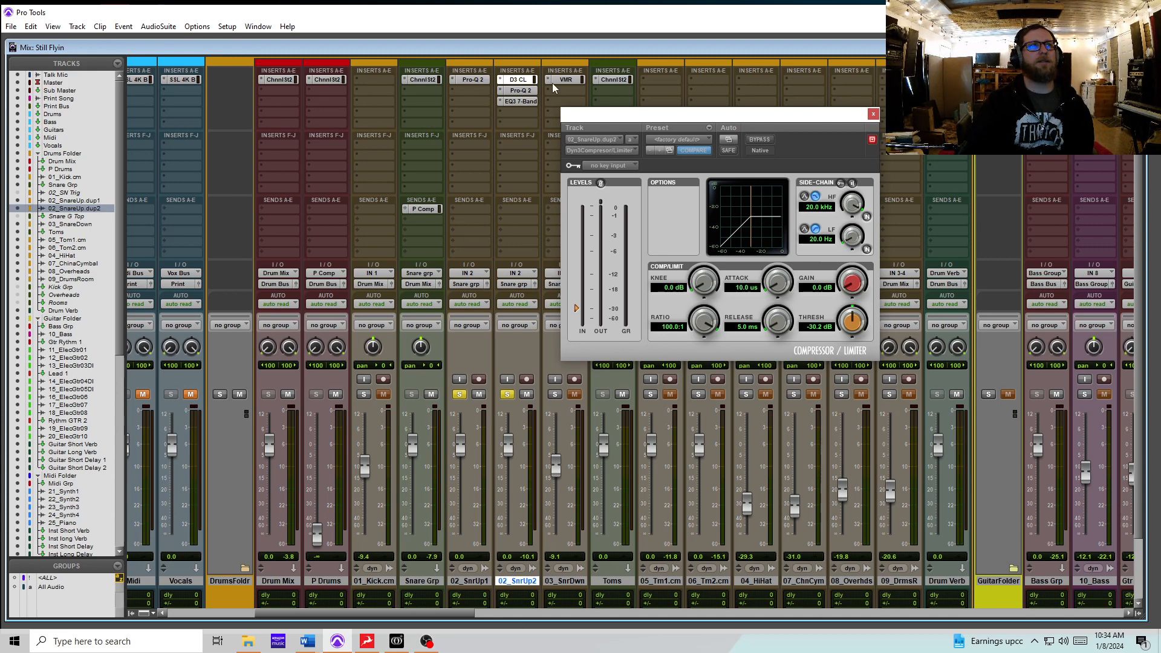
pyautogui.click(874, 115)
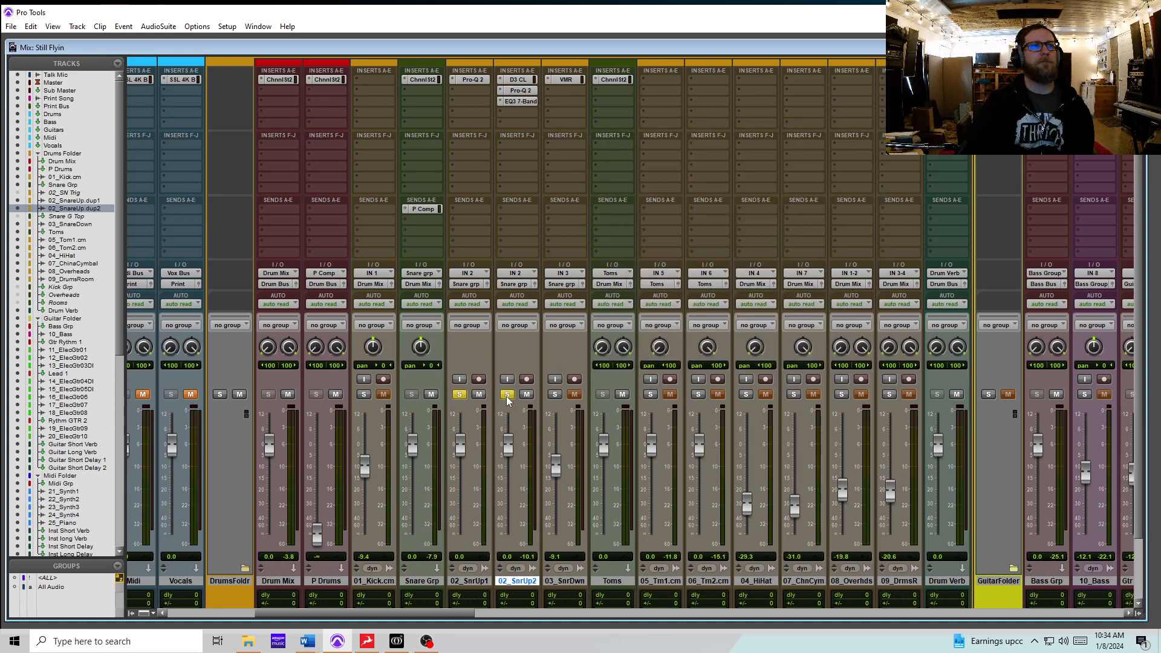
# Clear the snare solos, listen to both tom tracks unmuted and soloed, and leave only 05_Tm1.cm soloed.
pyautogui.click(707, 581)
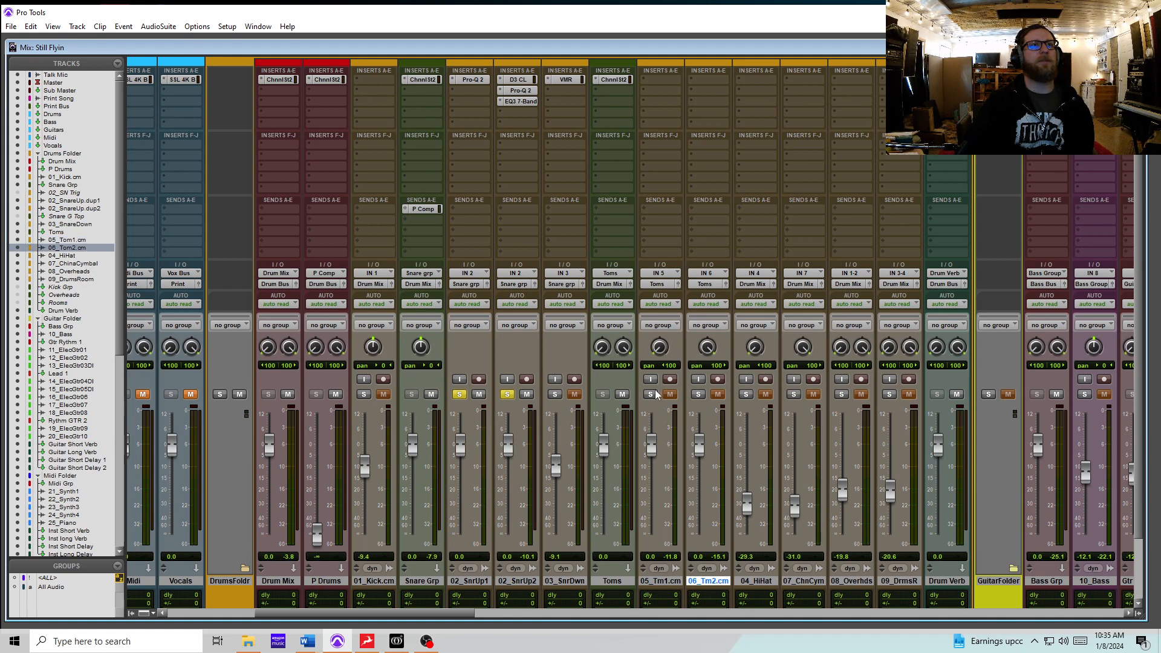
pyautogui.click(698, 394)
pyautogui.click(507, 394)
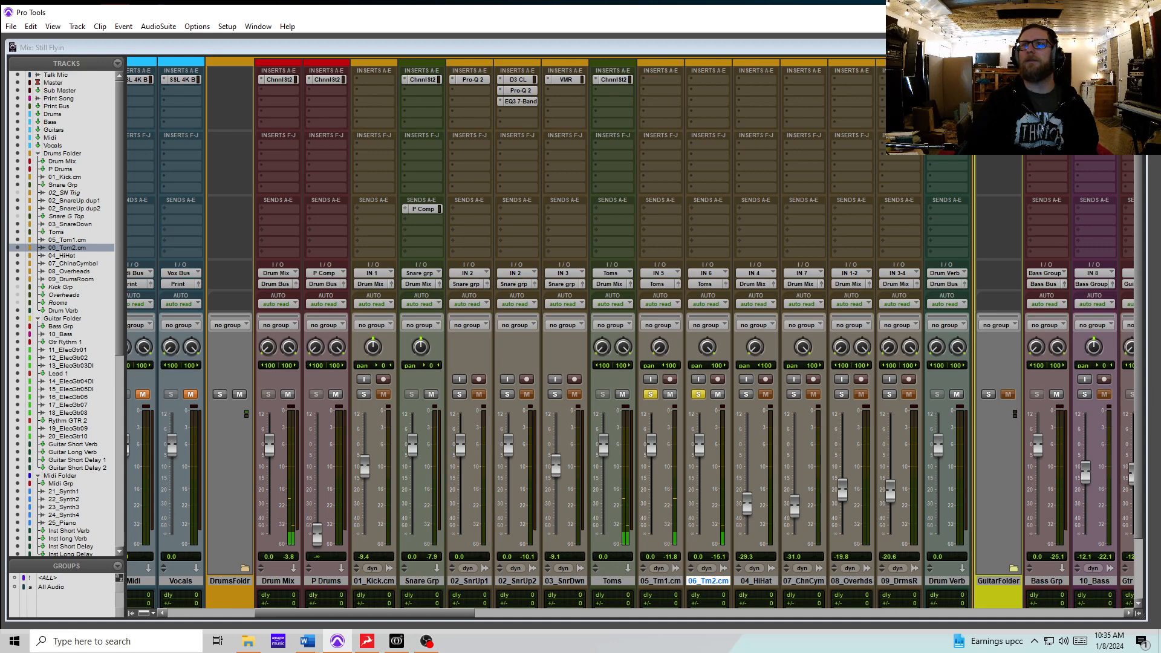
pyautogui.click(698, 395)
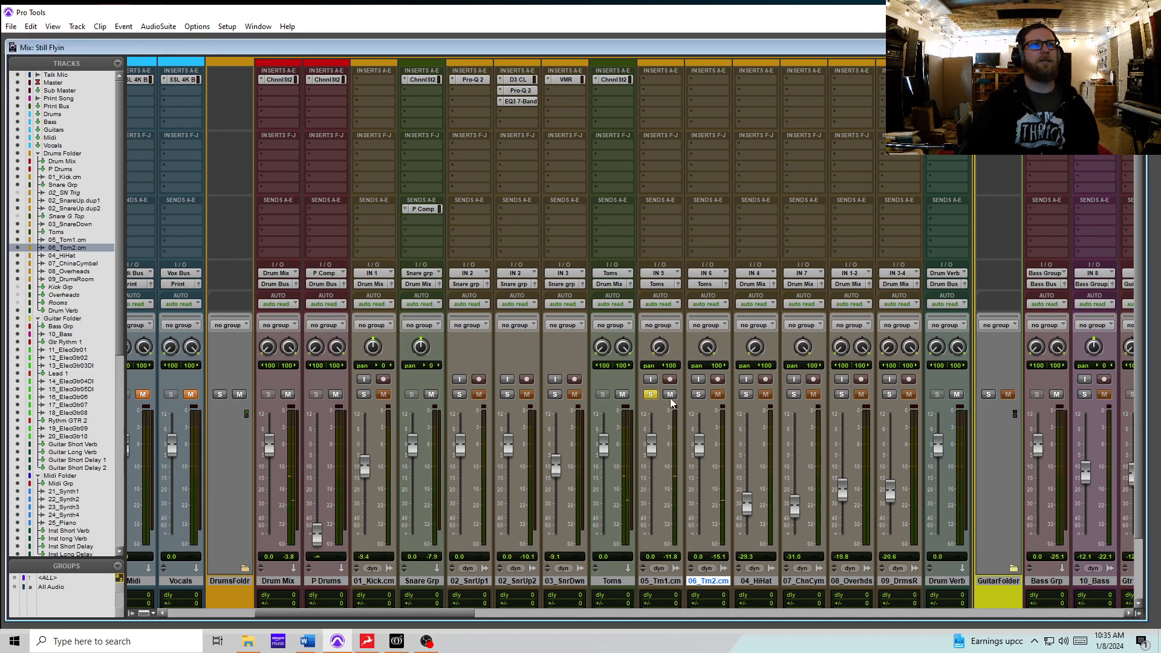
# Insert the mono FabFilter Pro-Q 2 in the first insert slot of 05_Tm1.cm.
pyautogui.click(651, 80)
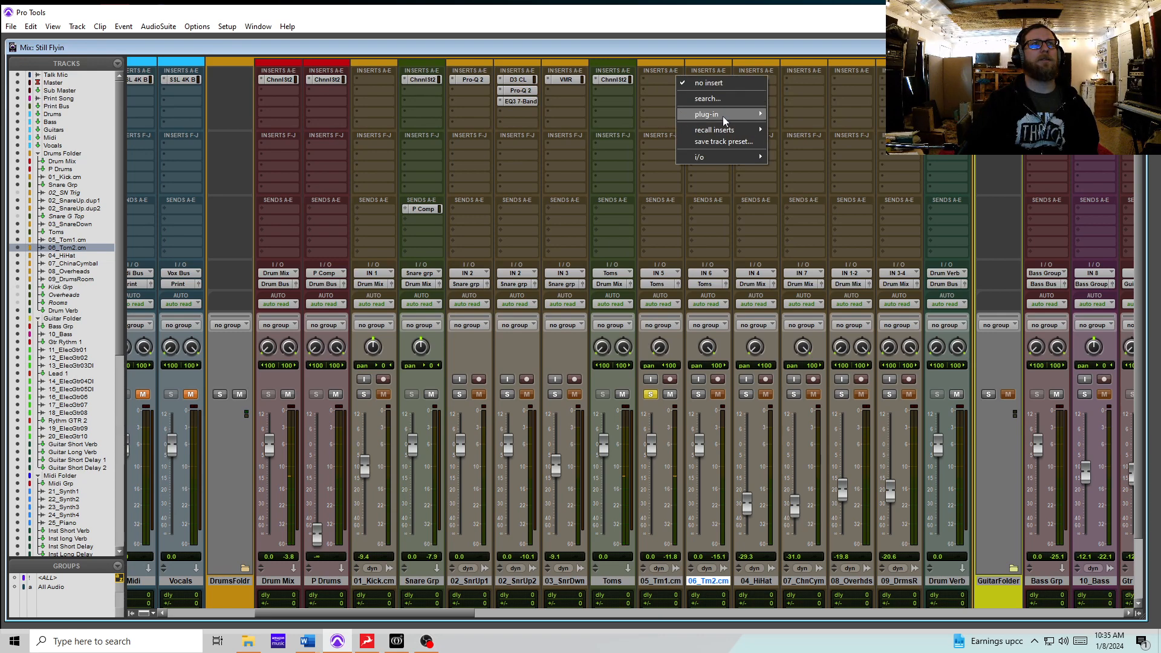
pyautogui.moveTo(724, 116)
pyautogui.moveTo(841, 139)
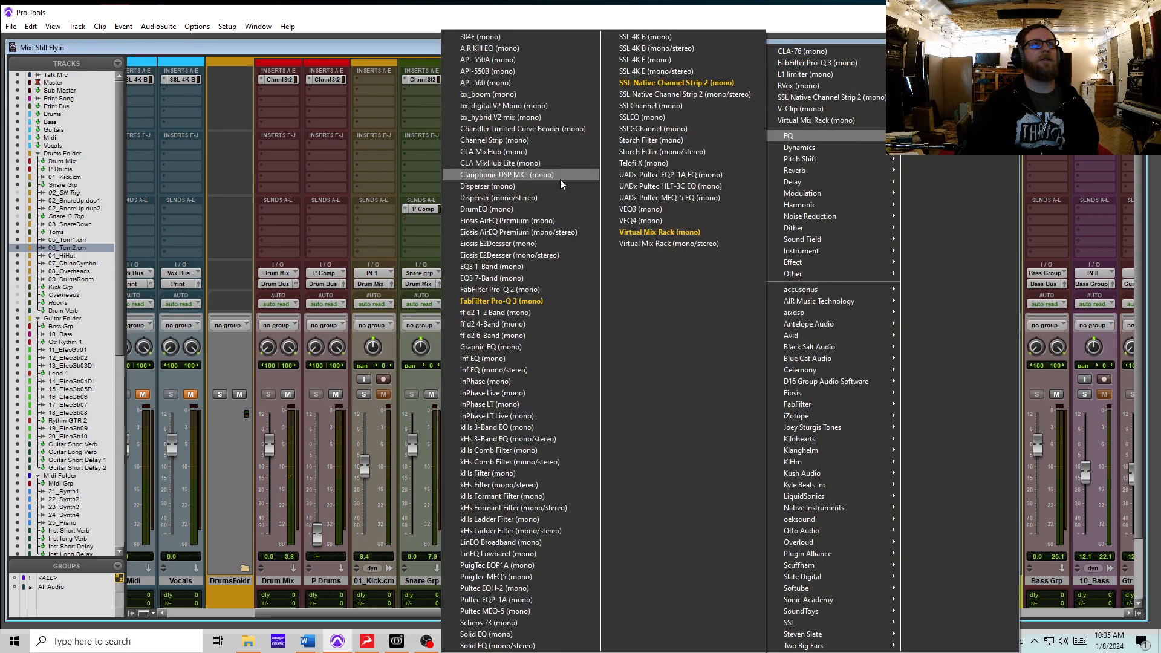
pyautogui.click(536, 294)
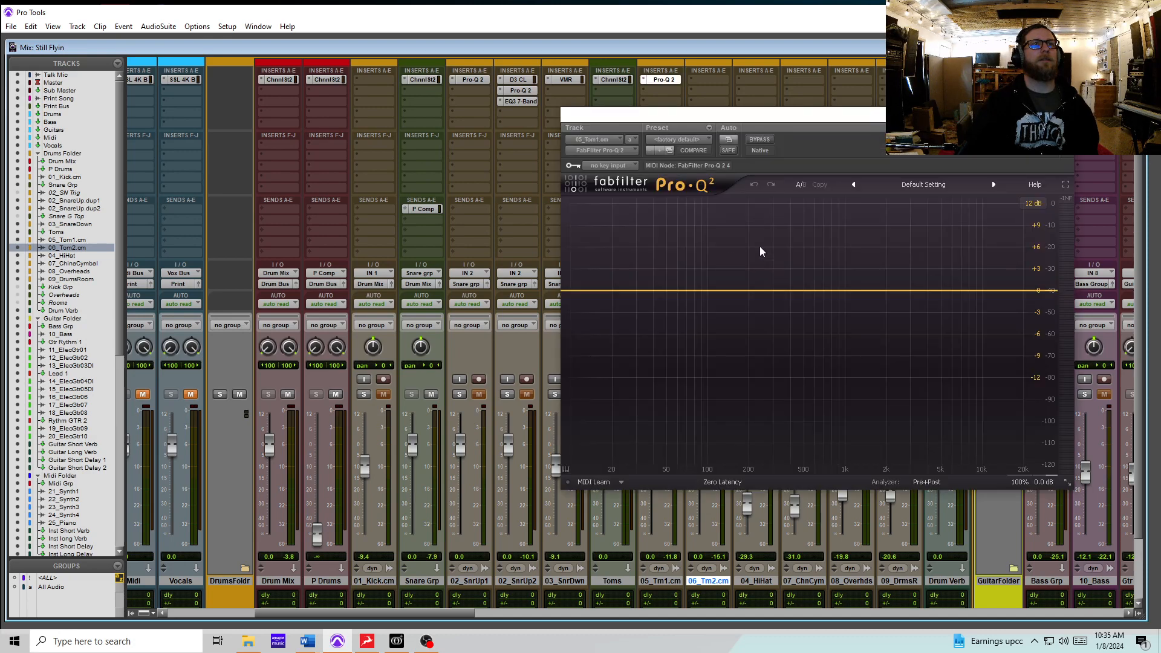
# Play the tom and add a 12 dB/oct Low Cut band at about 75 Hz in Pro-Q 2.
pyautogui.press('space')
pyautogui.moveTo(590, 299); pyautogui.dragTo(586, 310)
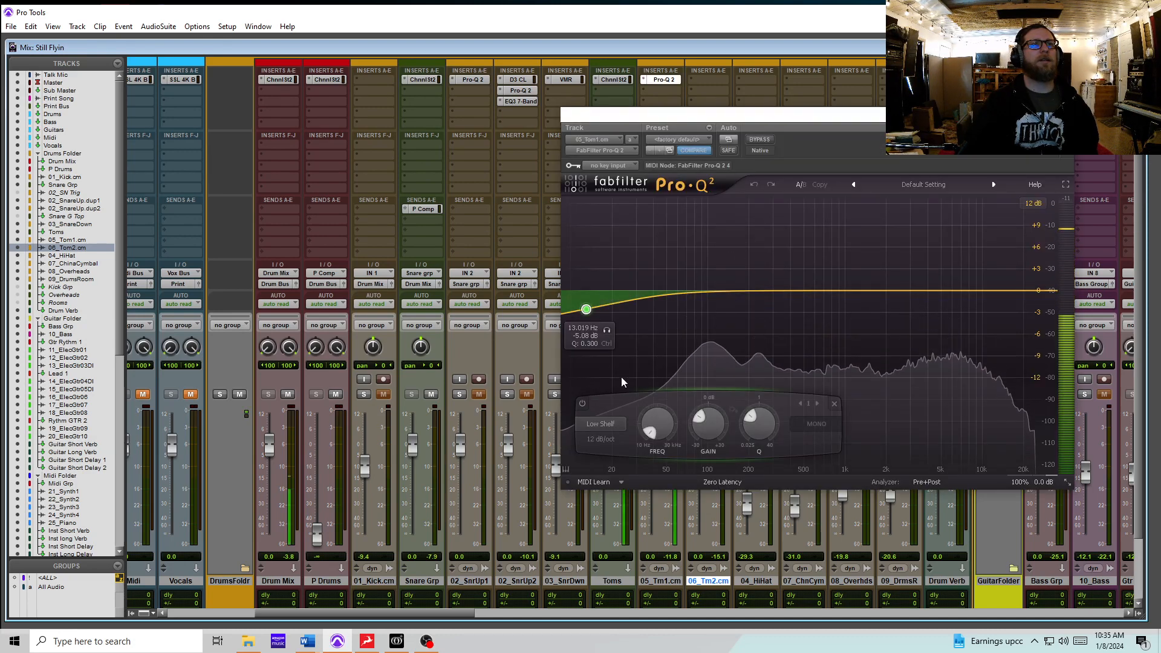
pyautogui.click(601, 424)
pyautogui.click(605, 470)
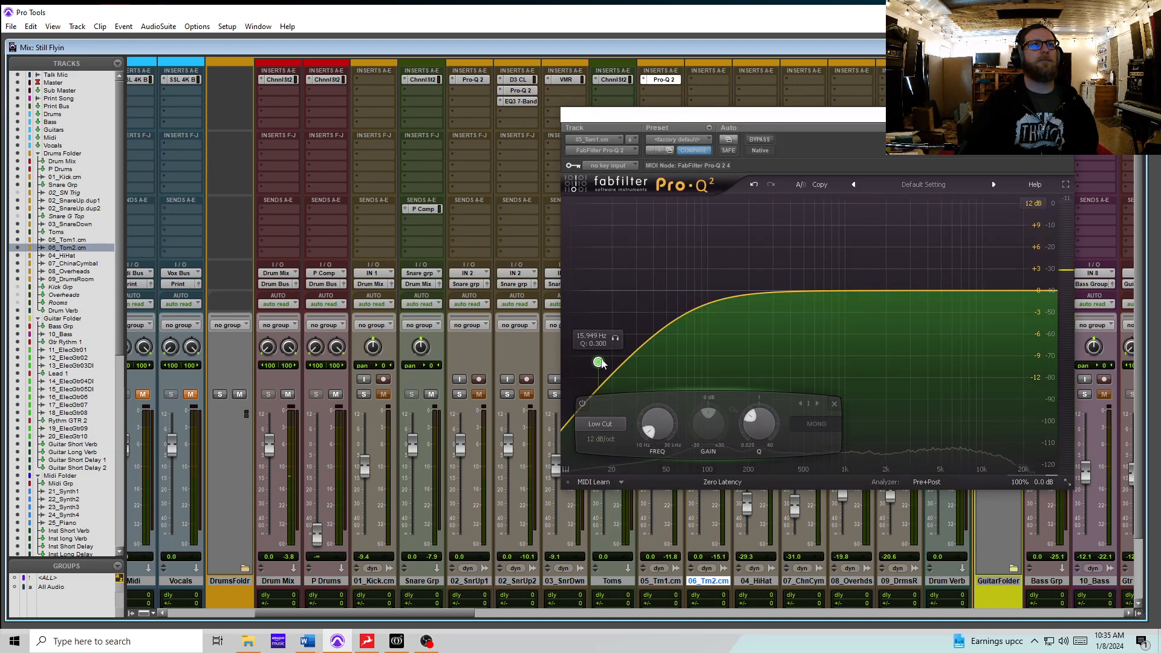
pyautogui.moveTo(599, 362); pyautogui.dragTo(691, 287)
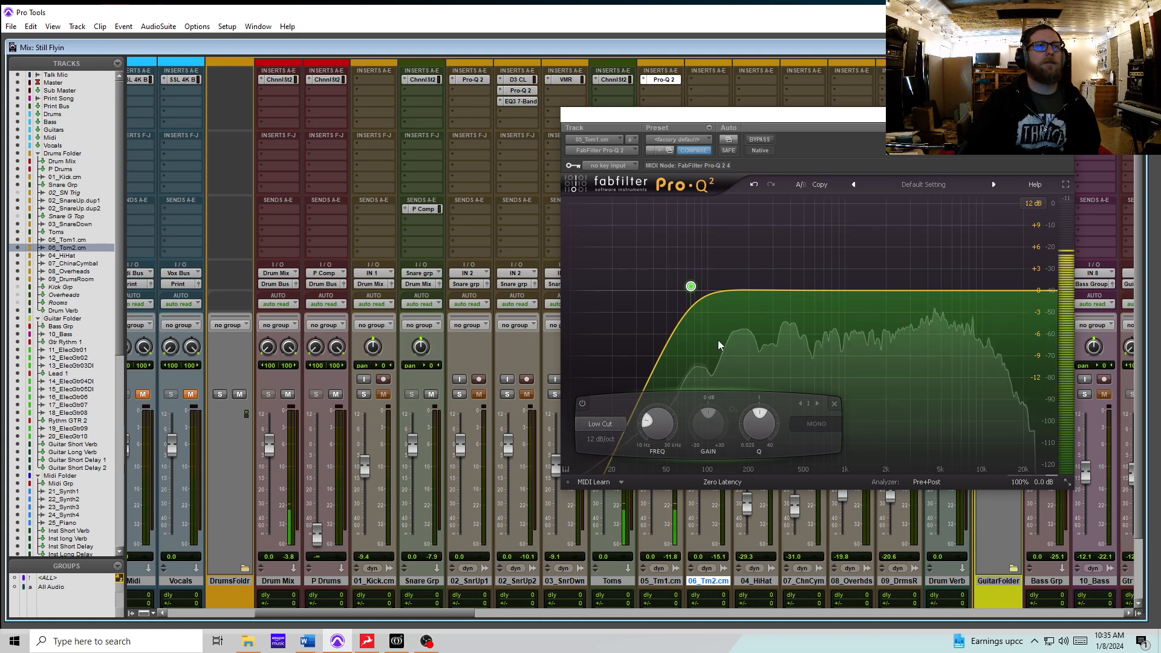
# Add a bell boost of about 3.5 dB near 120 Hz to the tom EQ and adjust its Q.
pyautogui.click(718, 282)
pyautogui.moveTo(718, 283); pyautogui.dragTo(718, 265)
pyautogui.scroll(-5, 769, 423)
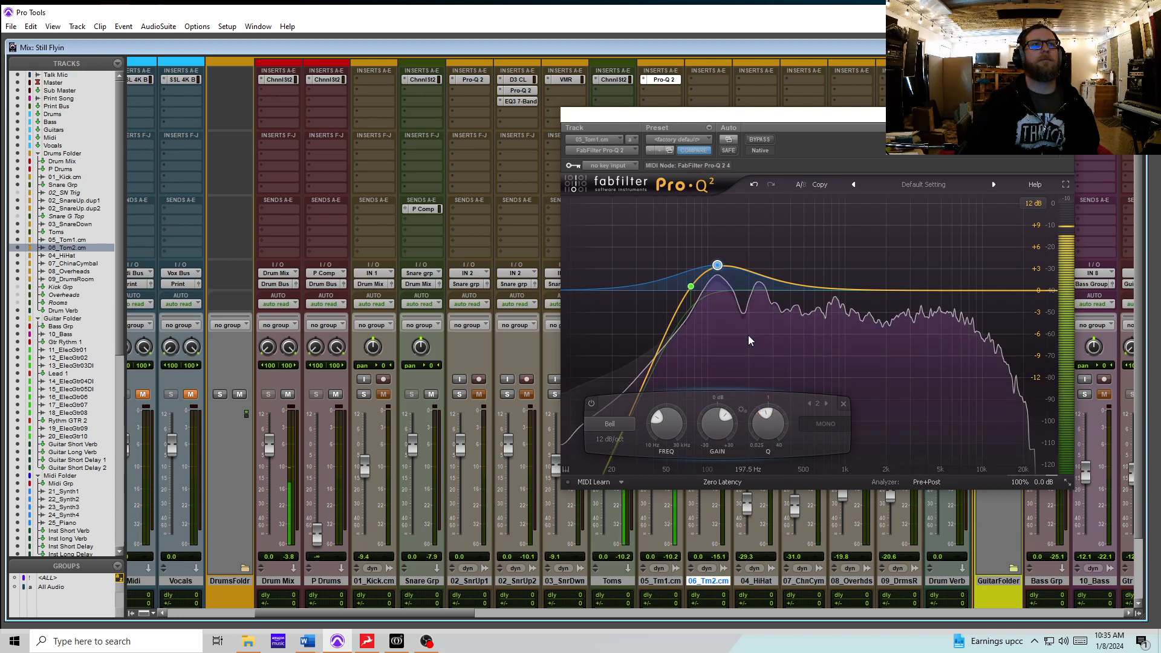
# Add a bell cut of about 6 dB near 754 Hz and a high shelf boost of about 6 dB near 2.85 kHz to the 05_Tm1.cm EQ.
pyautogui.click(850, 290)
pyautogui.moveTo(851, 290); pyautogui.dragTo(828, 336)
pyautogui.scroll(3, 884, 417)
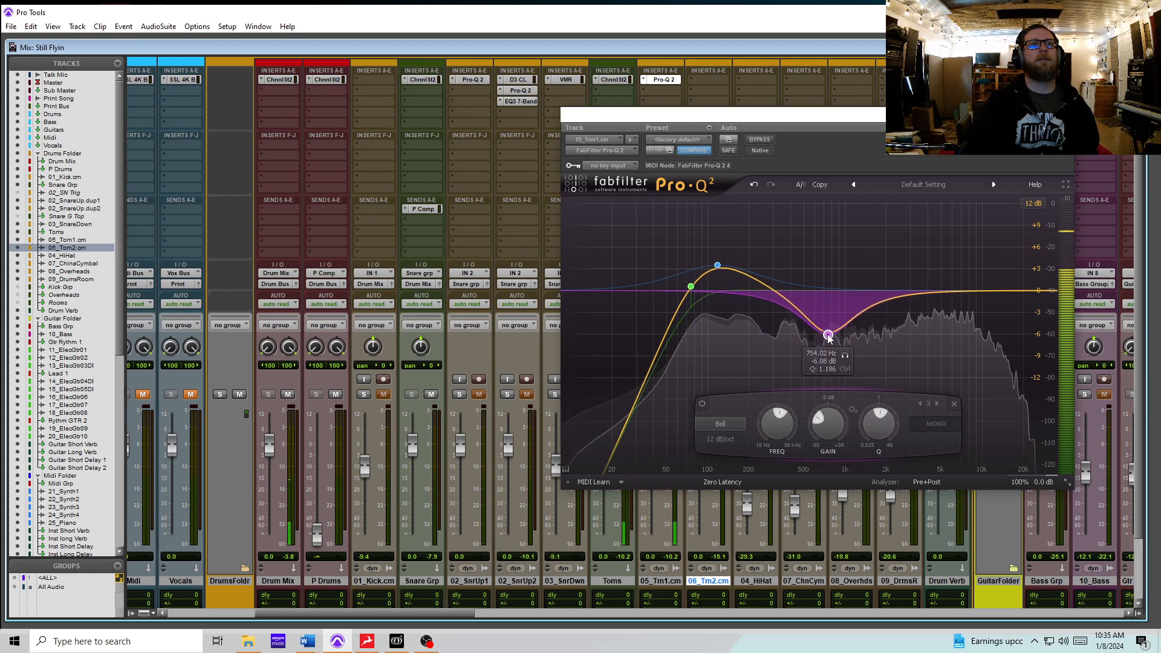
pyautogui.moveTo(966, 290); pyautogui.dragTo(909, 259)
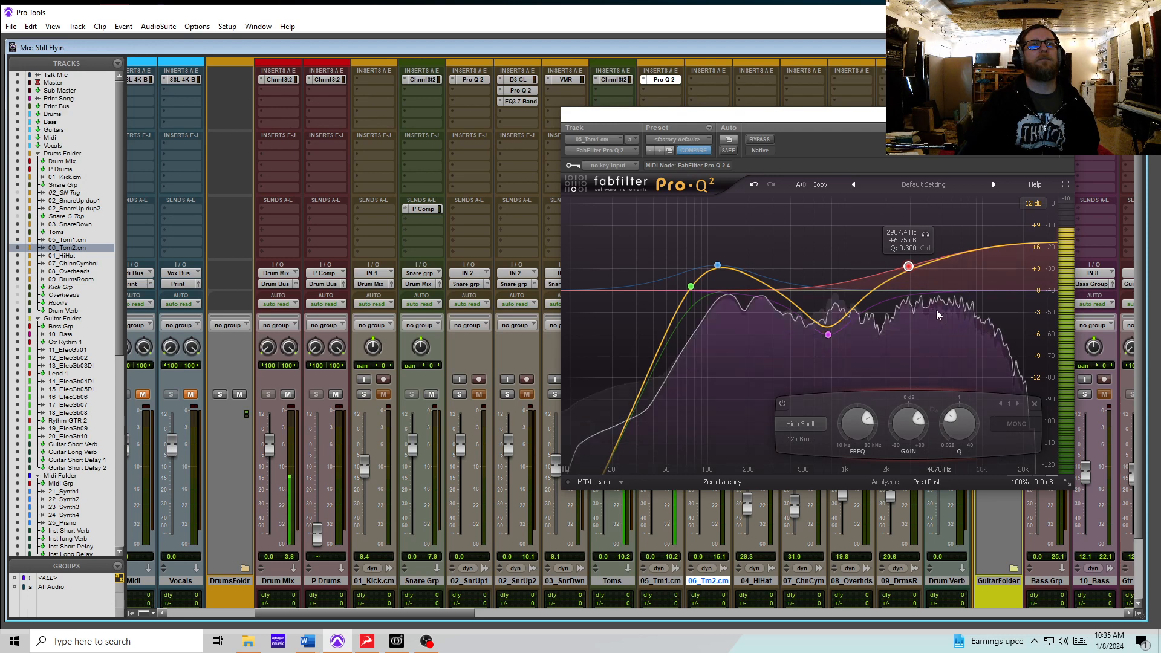
pyautogui.moveTo(912, 268); pyautogui.dragTo(908, 269)
pyautogui.click(665, 80)
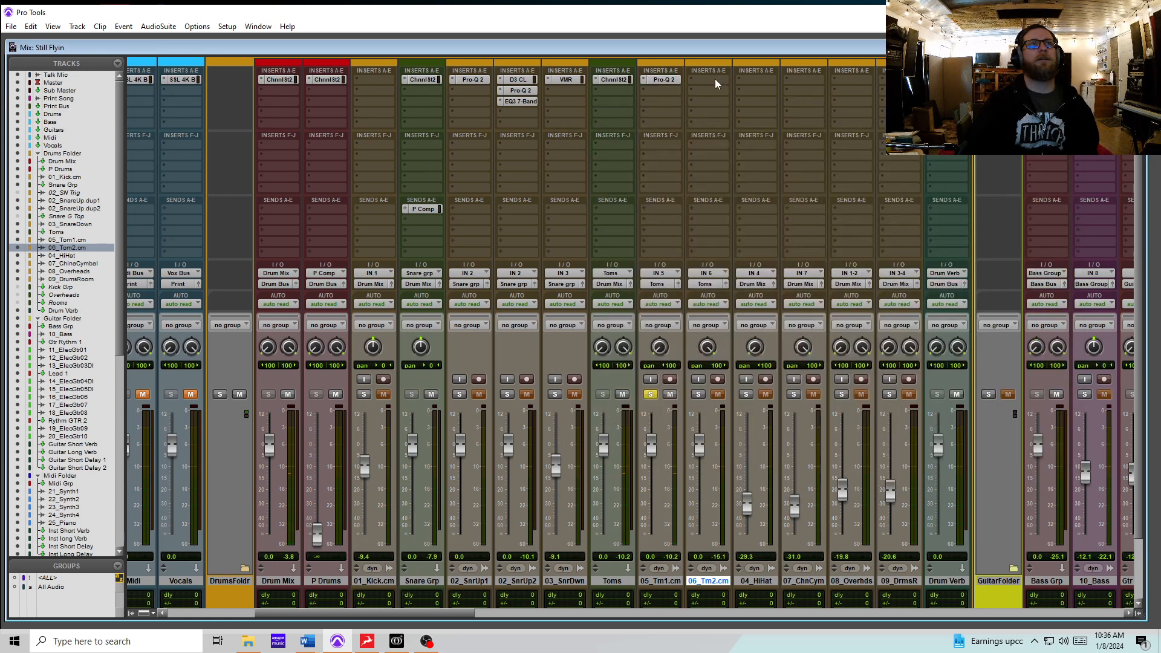
# Copy the Pro-Q 2 insert from 05_Tm1.cm to the first slot of 06_Tm2.cm and switch the solo to 06_Tm2.cm.
pyautogui.click(669, 81)
pyautogui.moveTo(702, 81); pyautogui.dragTo(703, 83)
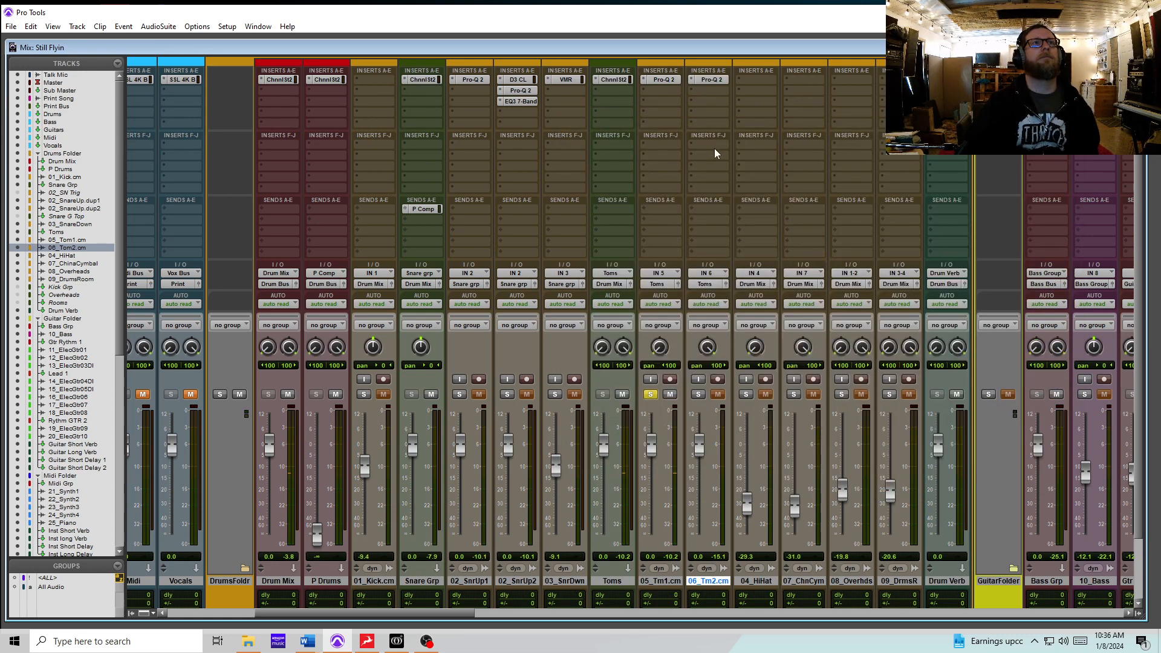
pyautogui.click(698, 394)
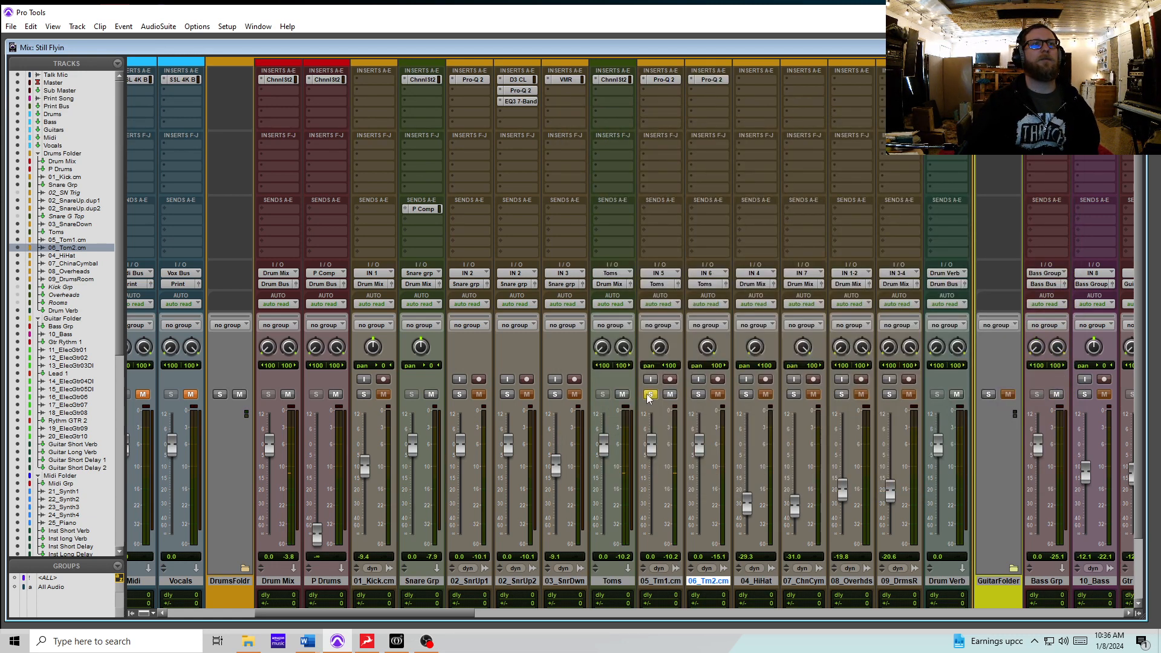
# Adjust the 06_Tm2.cm EQ during playback: lower the low cut, low bell and mid cut frequencies, boost the bell more, and raise the shelf frequency.
pyautogui.click(716, 82)
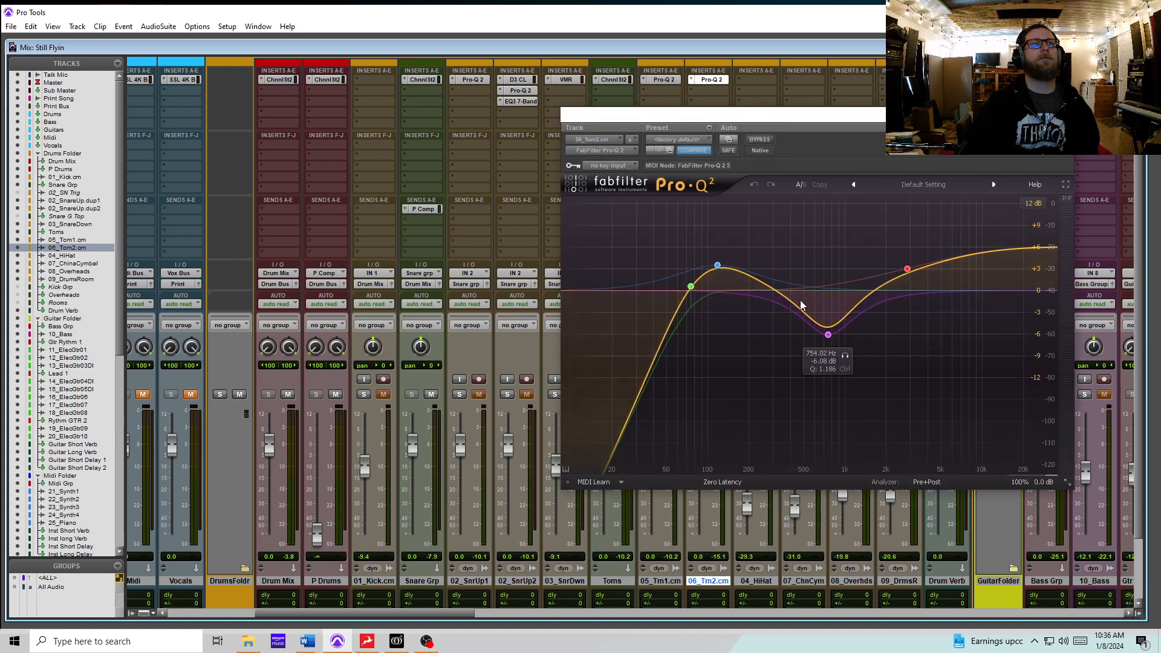
pyautogui.press('space')
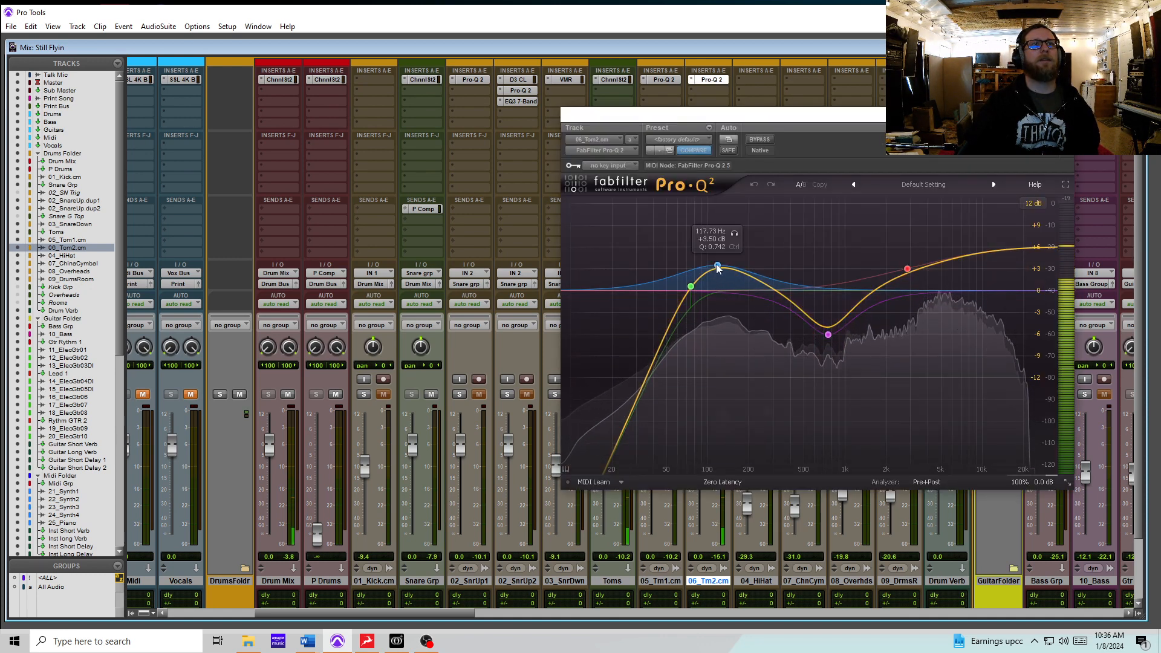
pyautogui.moveTo(717, 266); pyautogui.dragTo(693, 260)
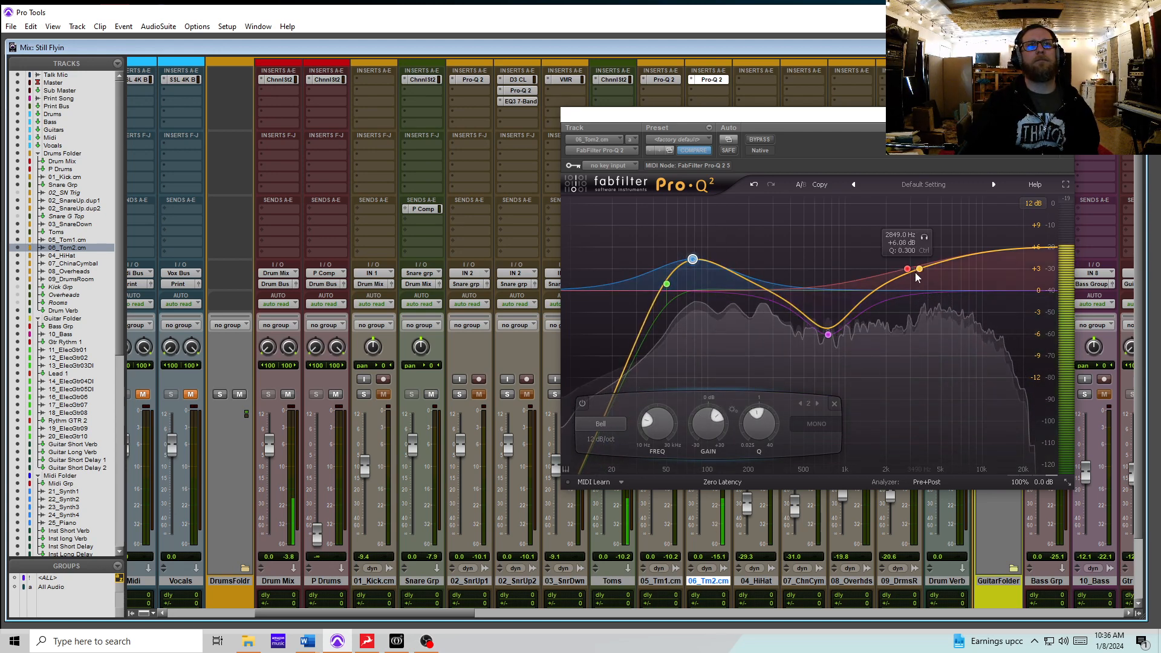
pyautogui.moveTo(908, 269); pyautogui.dragTo(926, 272)
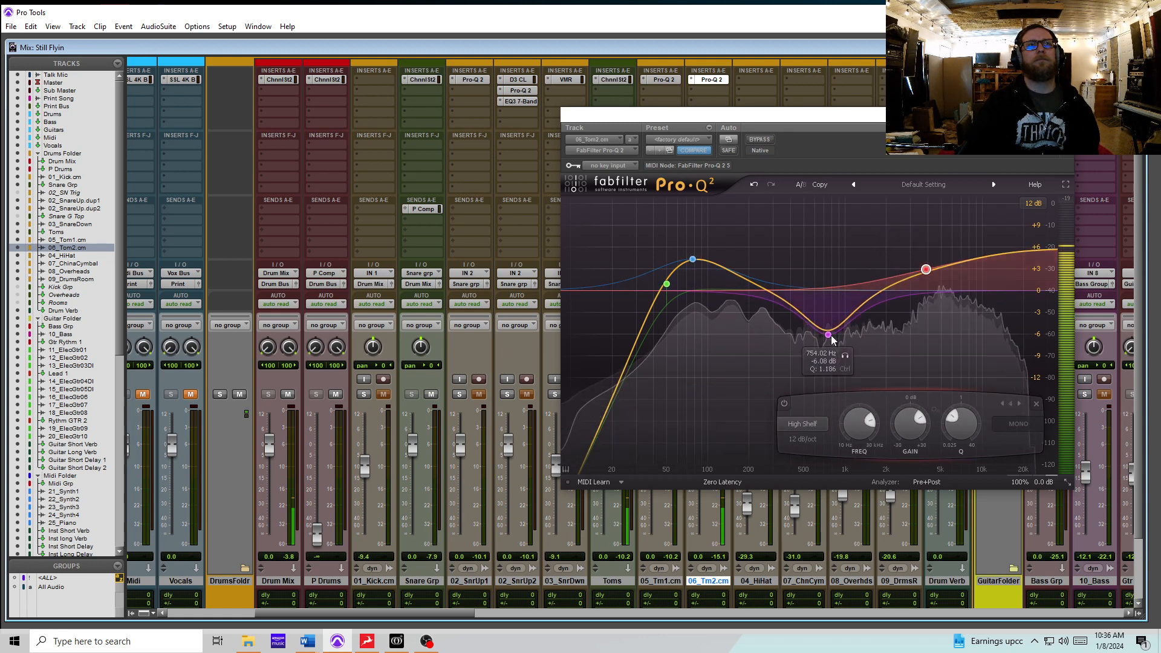
pyautogui.moveTo(828, 334)
pyautogui.mouseDown()
pyautogui.moveTo(812, 321)
pyautogui.moveTo(791, 337)
pyautogui.moveTo(816, 335)
pyautogui.mouseUp()
pyautogui.hotkey('ctrl', 'w')
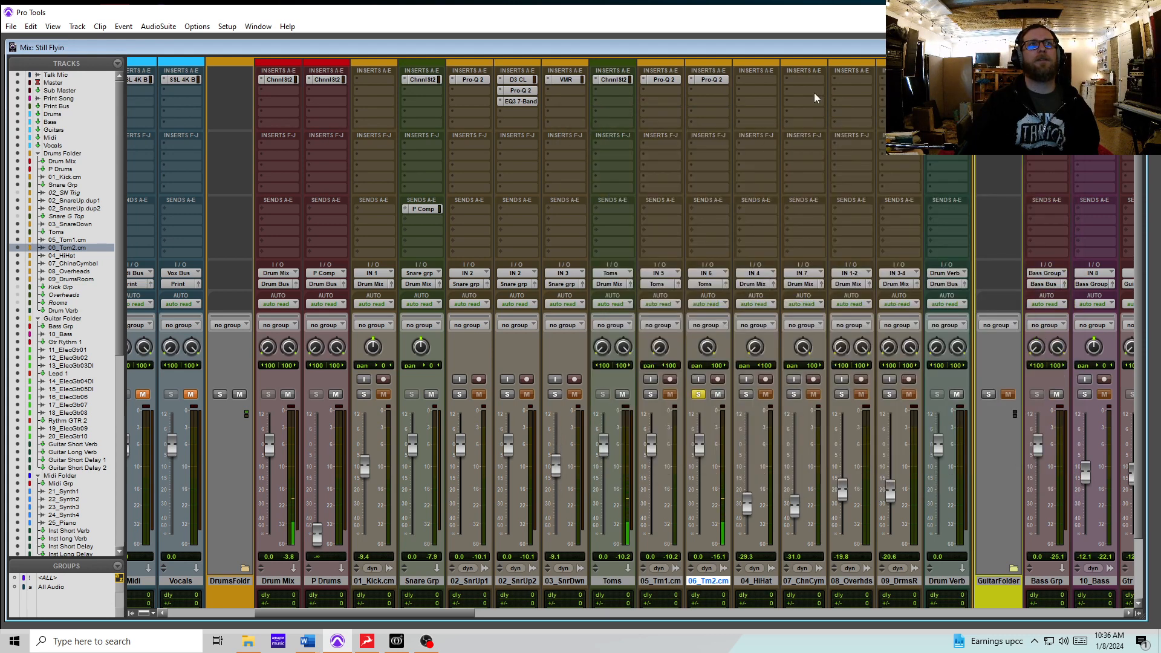
# Duplicate 05_Tm1.cm and 06_Tm2.cm once with all their data, and place the first tom's duplicate directly after 05_Tm1.cm.
pyautogui.click(665, 581)
pyautogui.rightClick(672, 582)
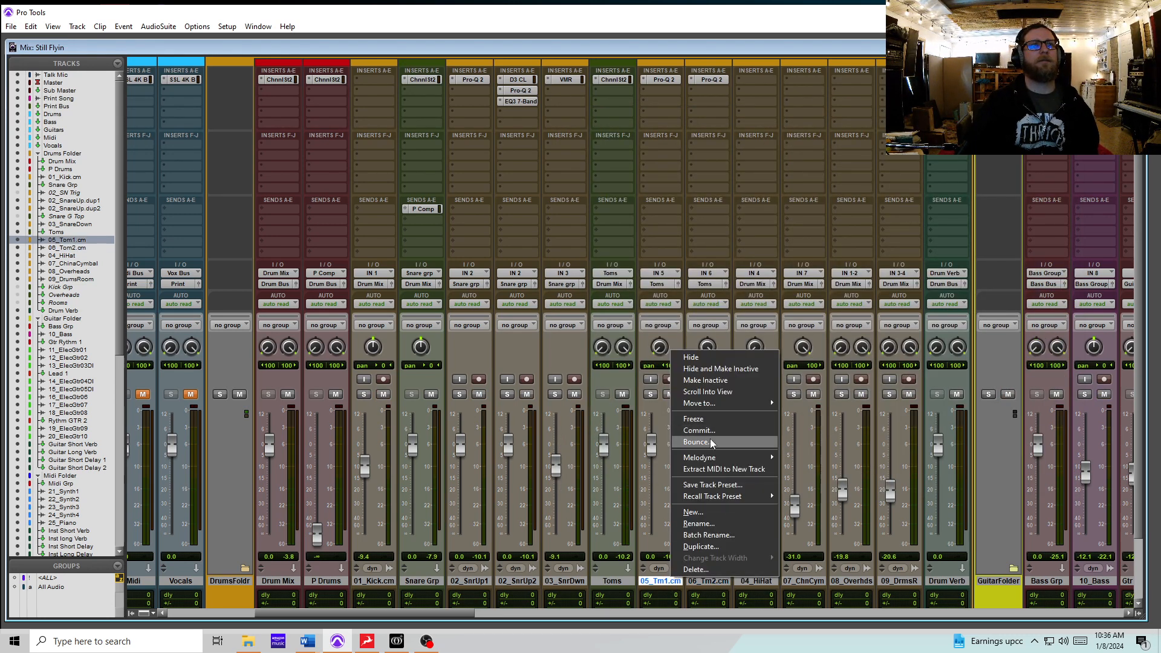
pyautogui.click(663, 598)
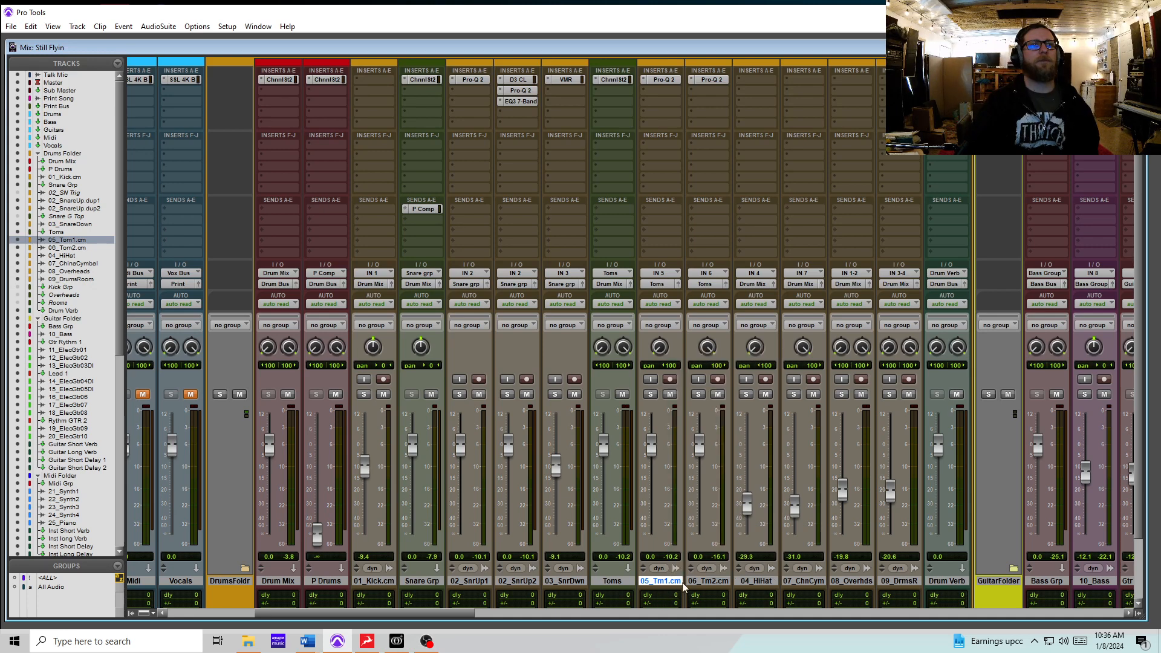
pyautogui.keyDown('shift'); pyautogui.click(706, 582); pyautogui.keyUp('shift')
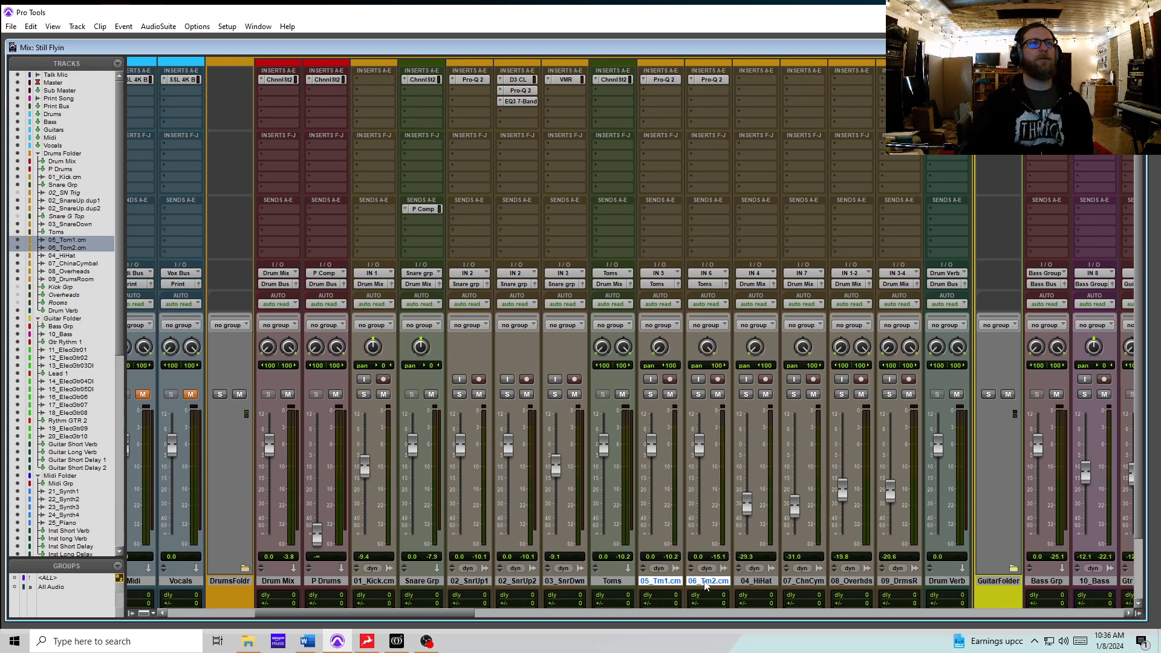
pyautogui.rightClick(707, 582)
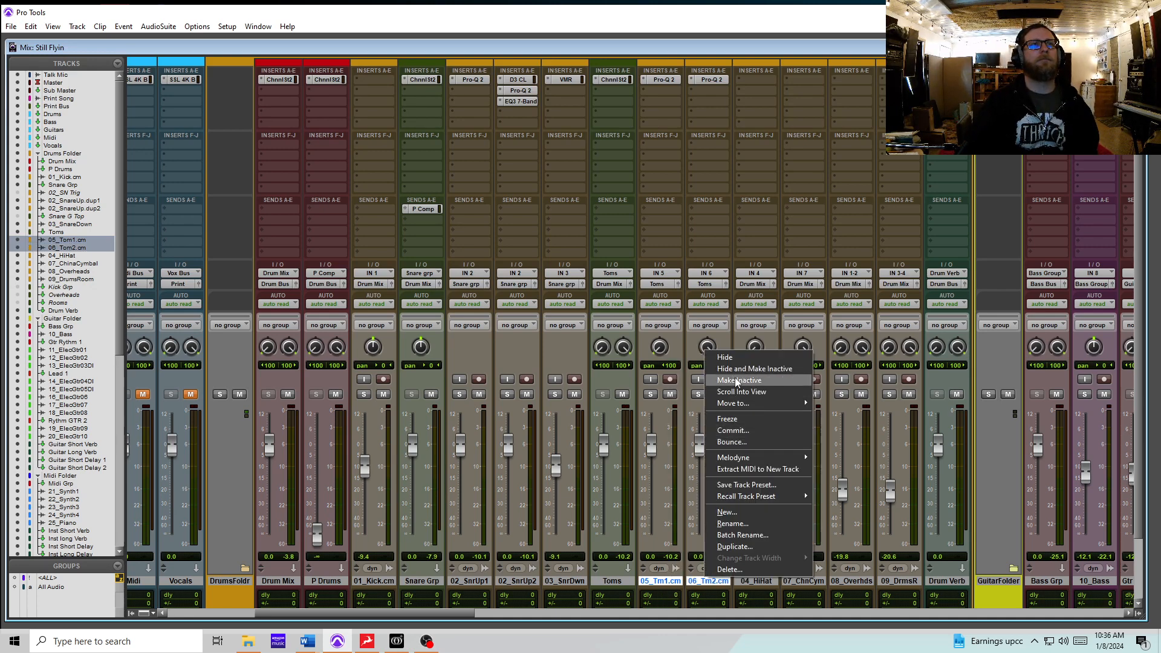
pyautogui.click(735, 547)
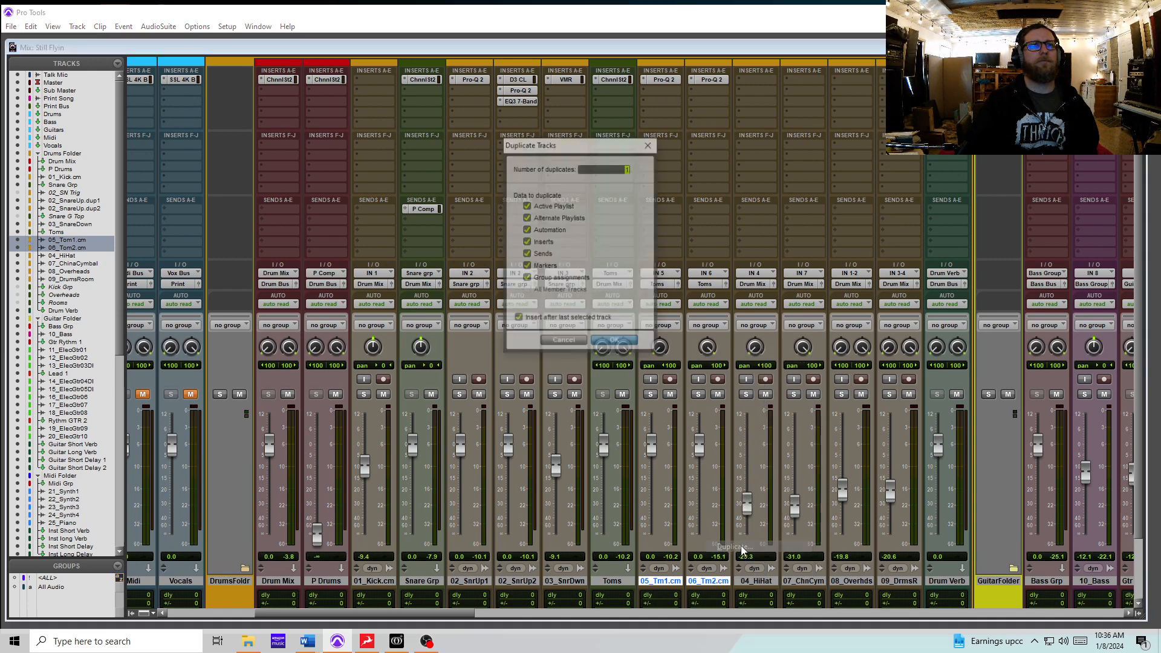
pyautogui.click(613, 343)
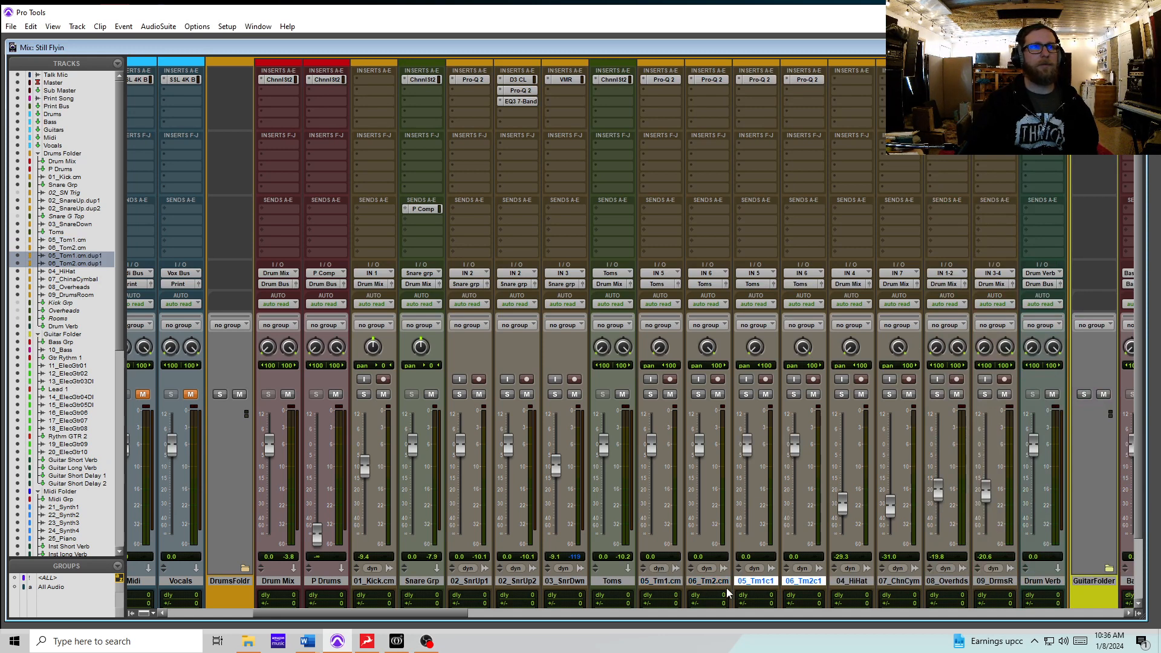
pyautogui.click(755, 584)
pyautogui.moveTo(756, 583); pyautogui.dragTo(687, 590)
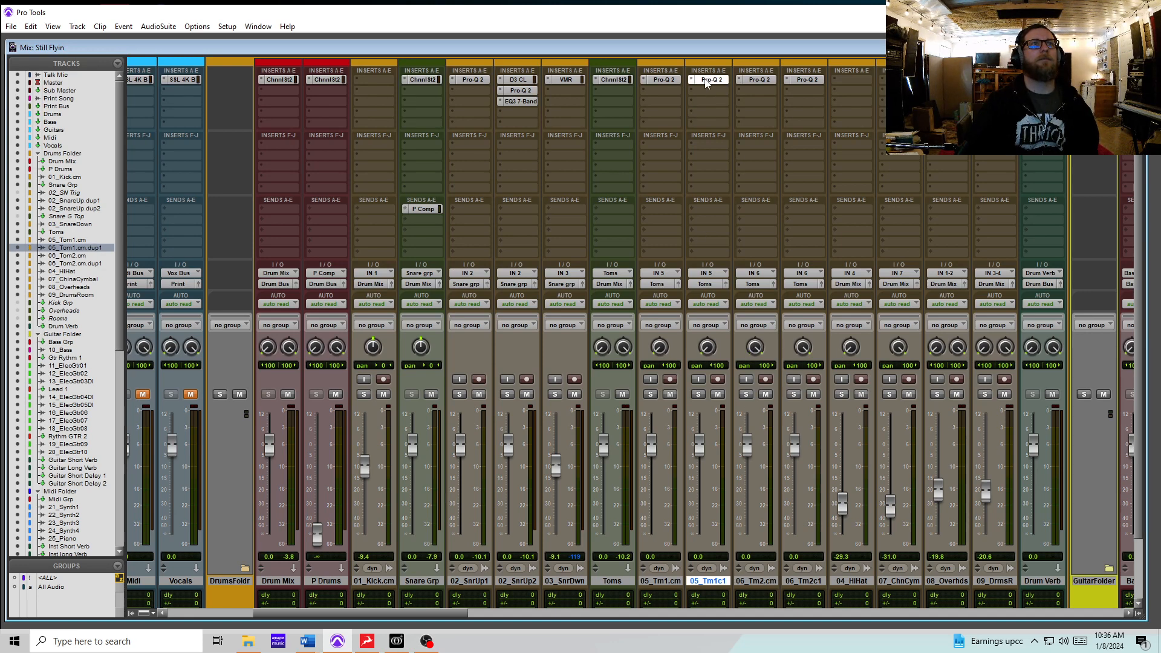
# Move Pro-Q 2 to the second insert slot on both tom duplicates and copy D3 CL and EQ3 7-Band from 02_SnrUp2 around it.
pyautogui.moveTo(707, 83); pyautogui.dragTo(706, 90)
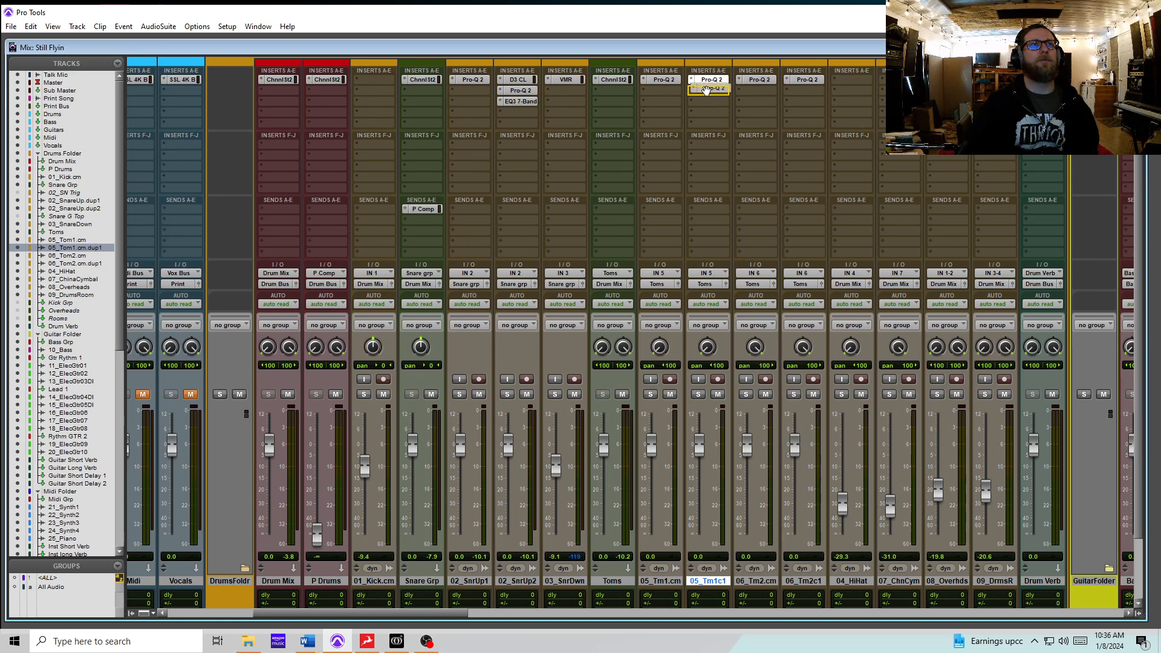
pyautogui.click(808, 80)
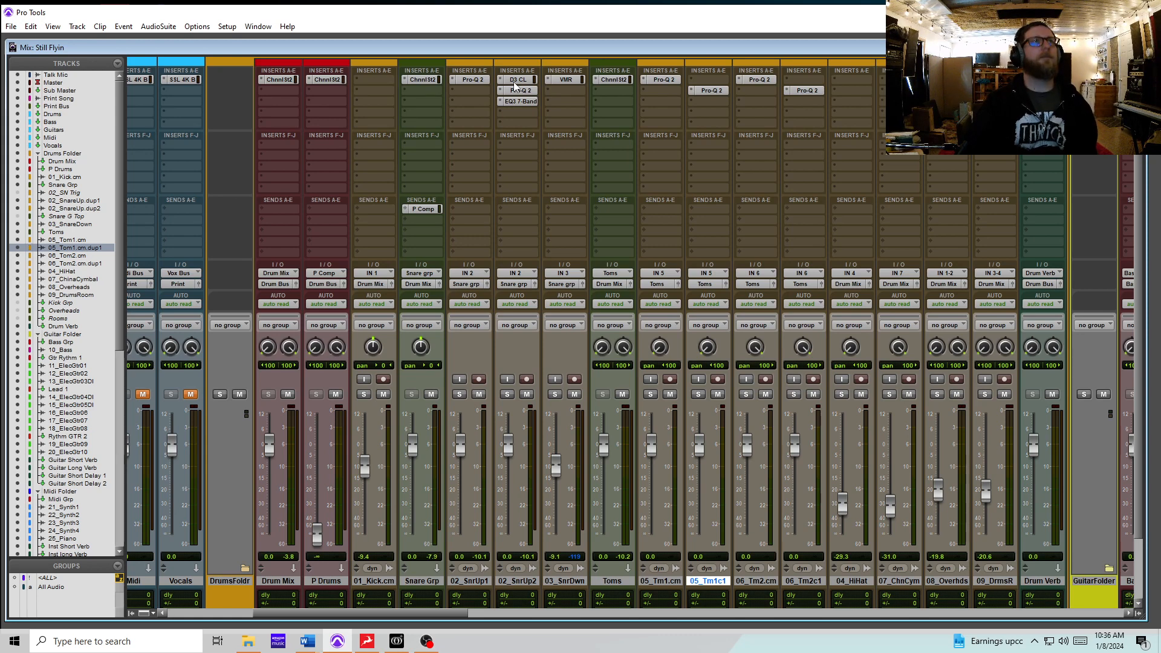
pyautogui.moveTo(514, 83); pyautogui.dragTo(796, 85)
pyautogui.moveTo(524, 100); pyautogui.dragTo(707, 104)
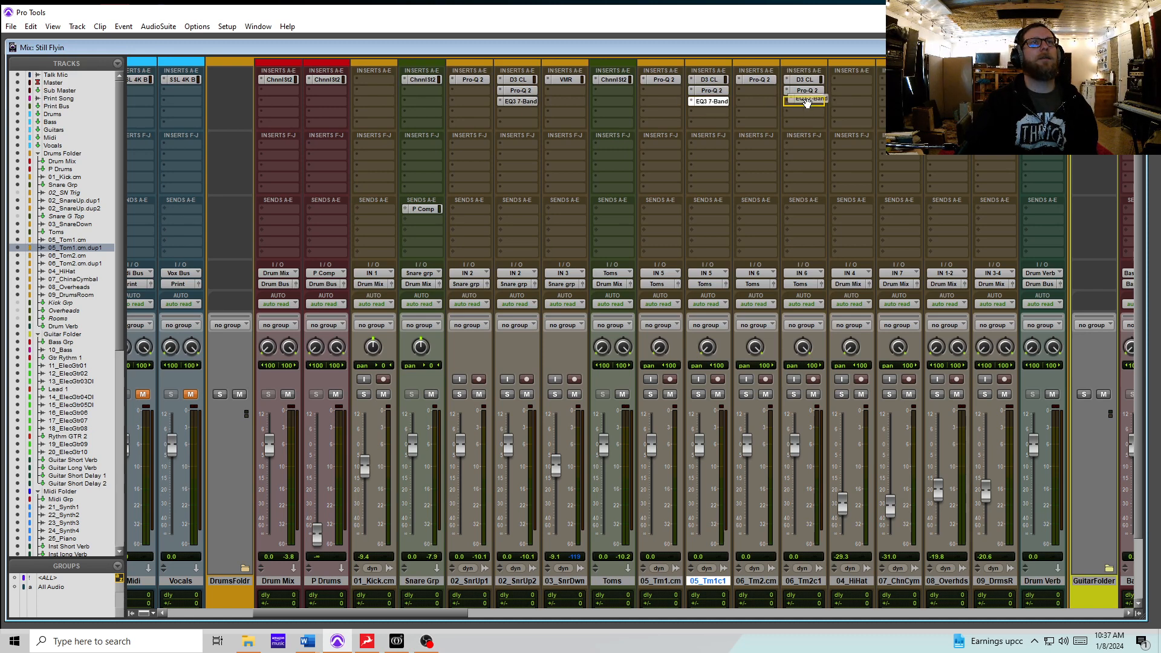
pyautogui.moveTo(804, 103); pyautogui.dragTo(806, 103)
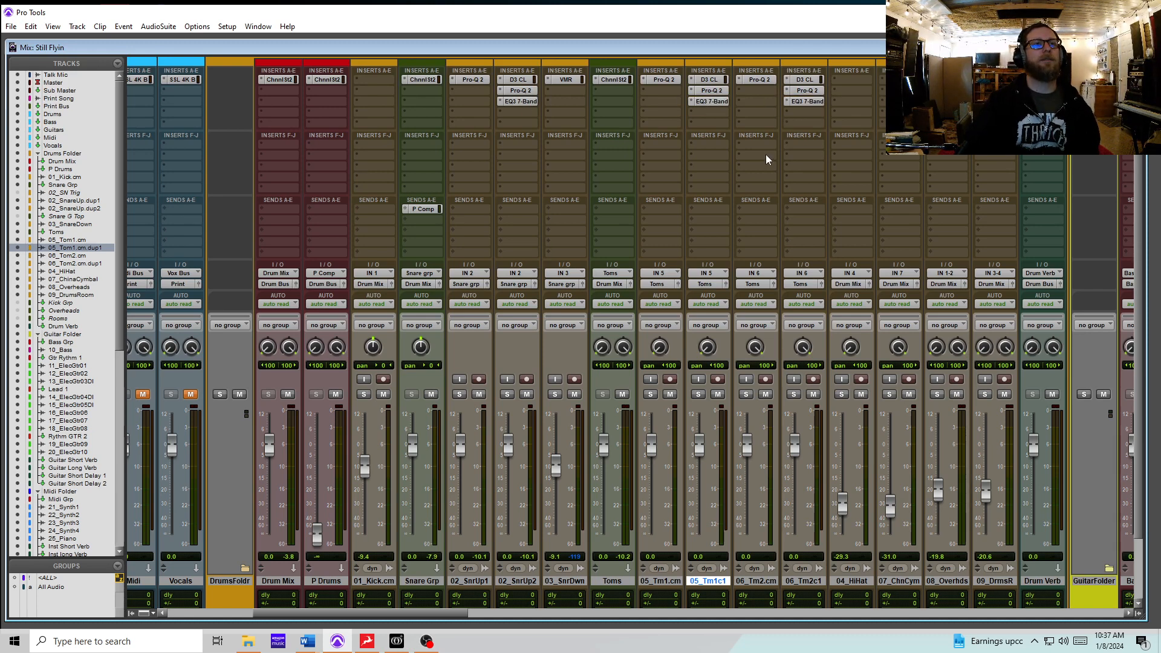
# Solo both original toms and both of their duplicates.
pyautogui.click(650, 395)
pyautogui.click(699, 395)
pyautogui.click(747, 395)
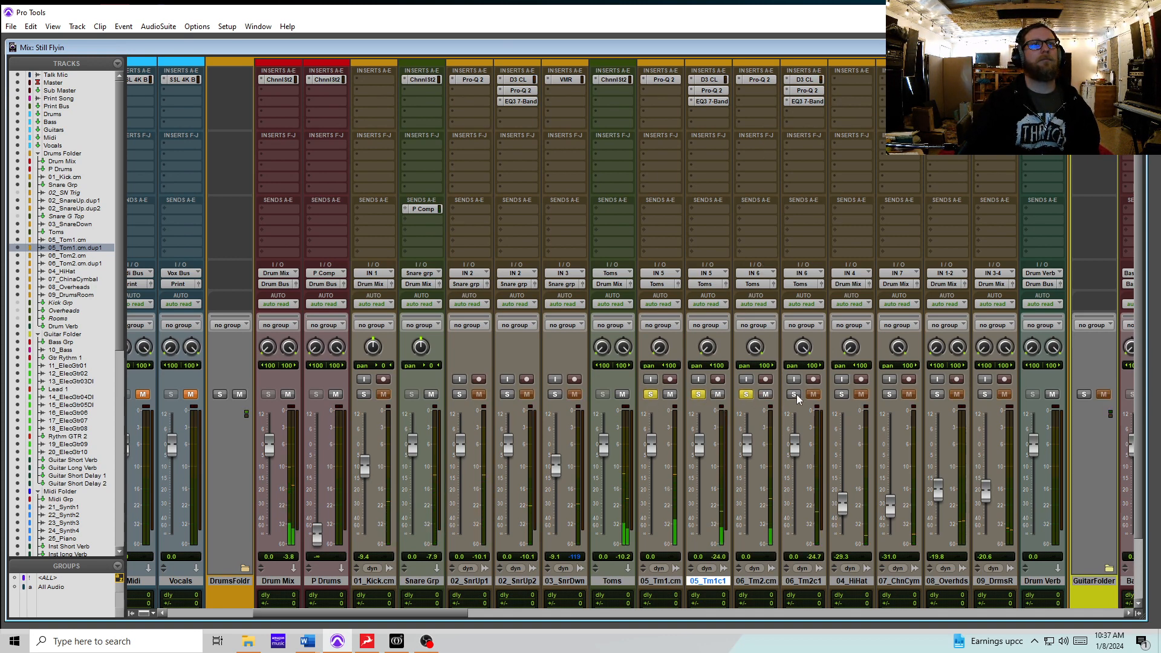
pyautogui.click(795, 395)
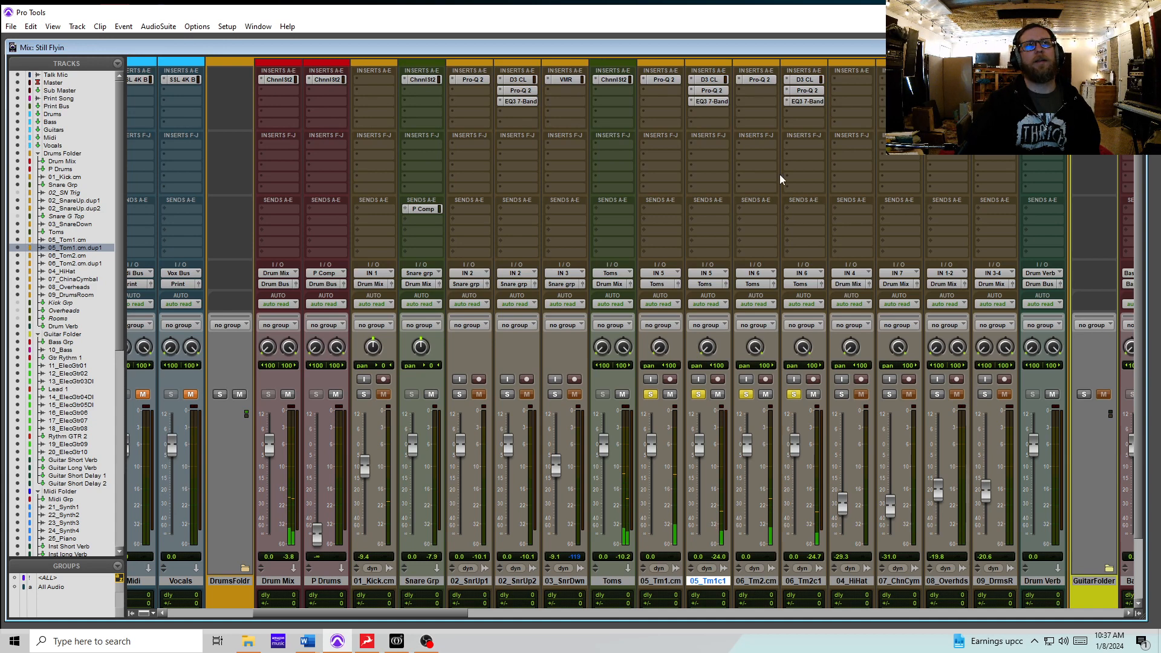
# Set the compressor thresholds on the tom duplicates to about -15.7 dB for 05_Tm1c1 and -26.4 dB for 06_Tm2c1.
pyautogui.click(709, 80)
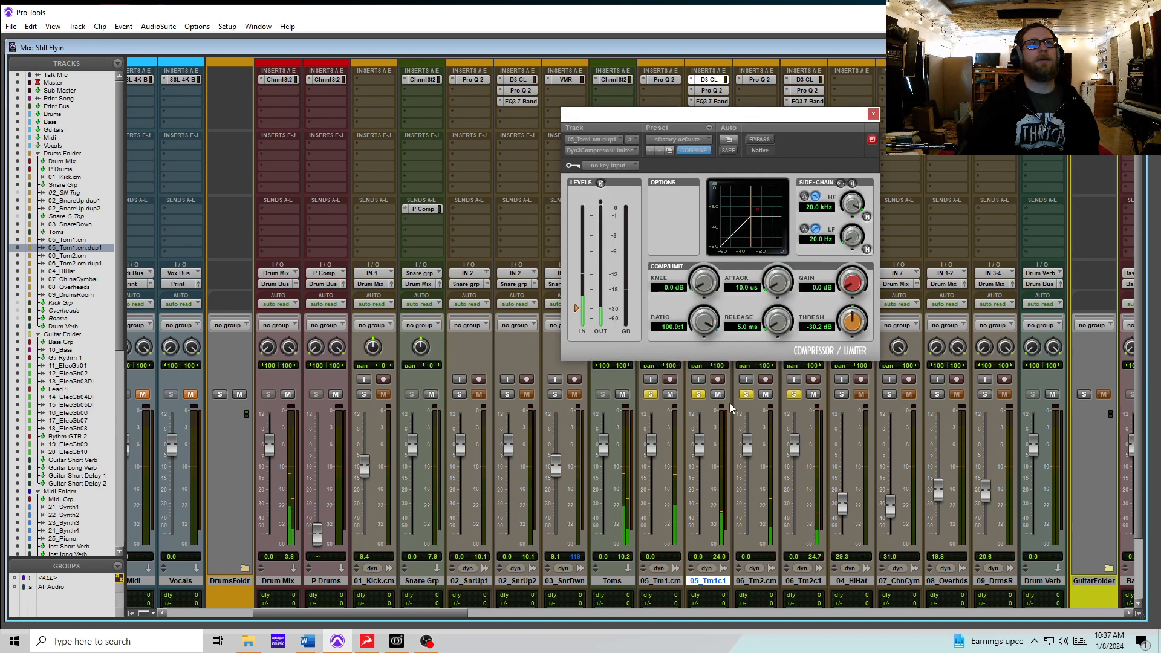
pyautogui.moveTo(576, 309); pyautogui.dragTo(583, 291)
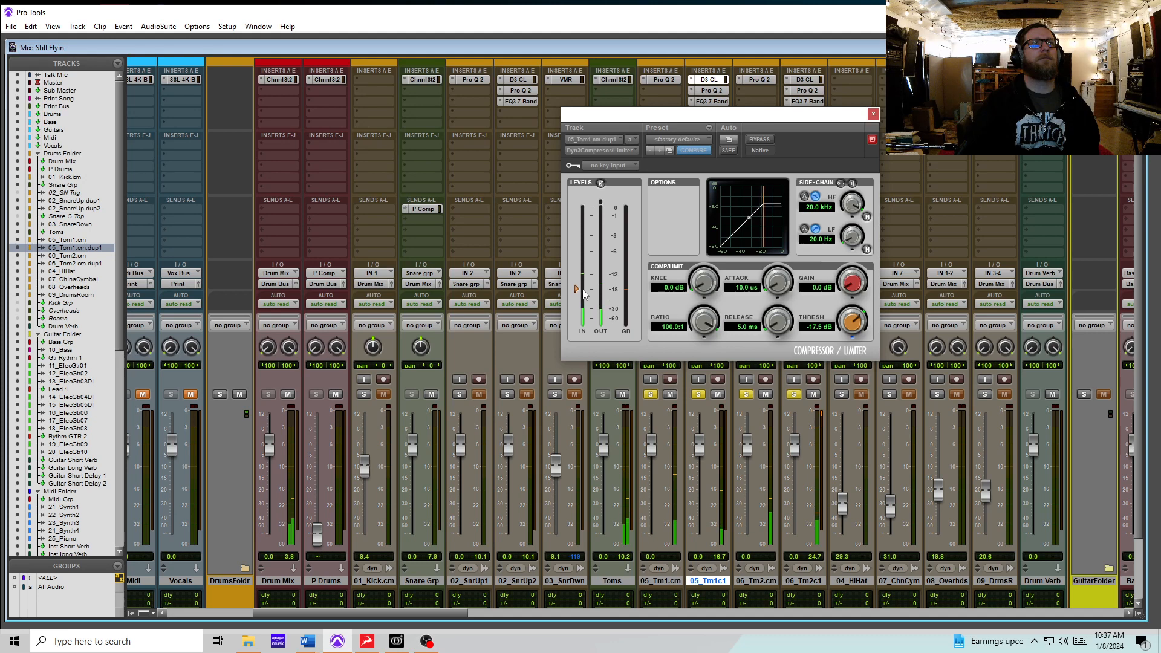
pyautogui.click(807, 81)
pyautogui.moveTo(576, 308)
pyautogui.mouseDown()
pyautogui.moveTo(583, 290)
pyautogui.moveTo(587, 305)
pyautogui.mouseUp()
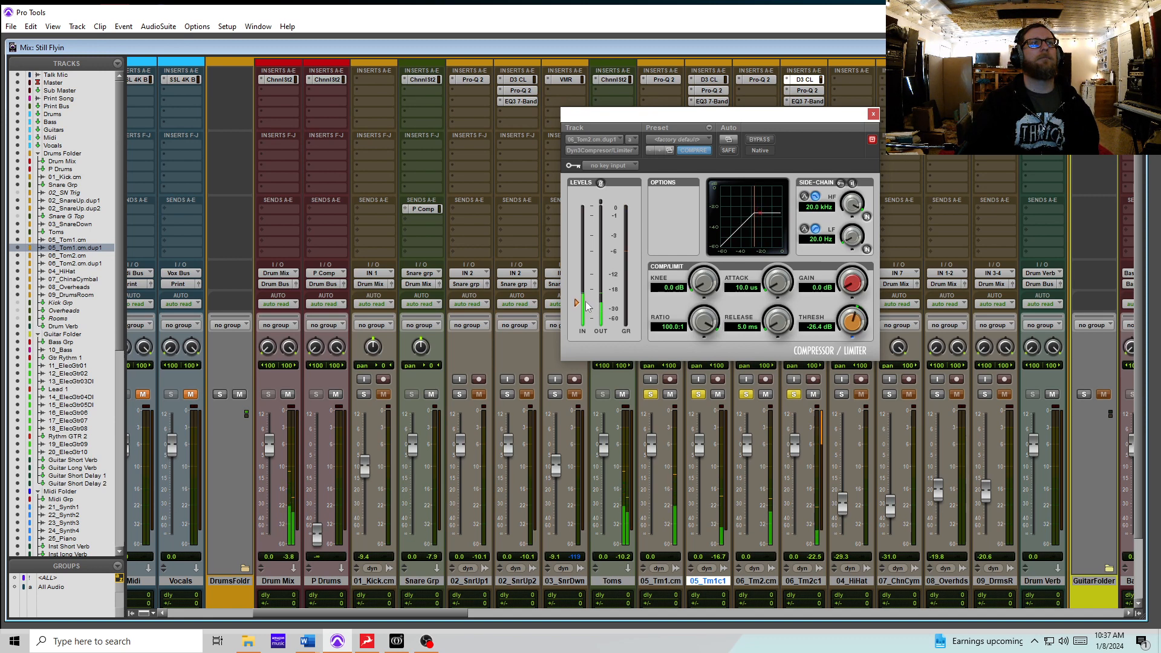
pyautogui.click(873, 114)
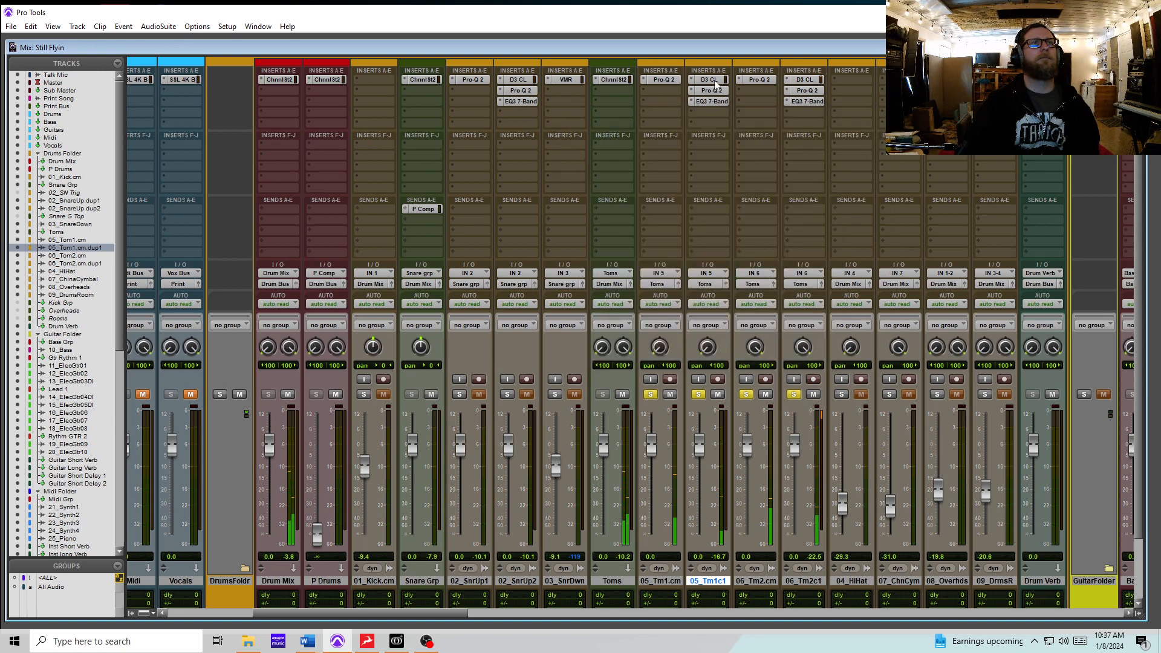
pyautogui.click(709, 79)
pyautogui.moveTo(576, 295); pyautogui.dragTo(584, 289)
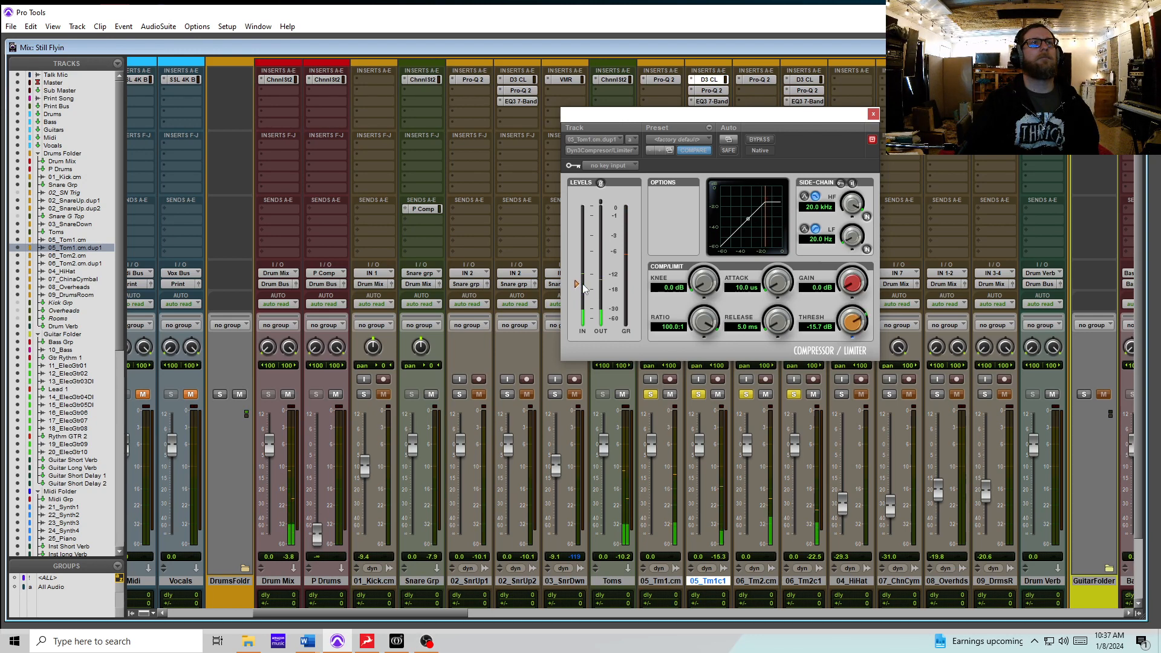
pyautogui.click(874, 115)
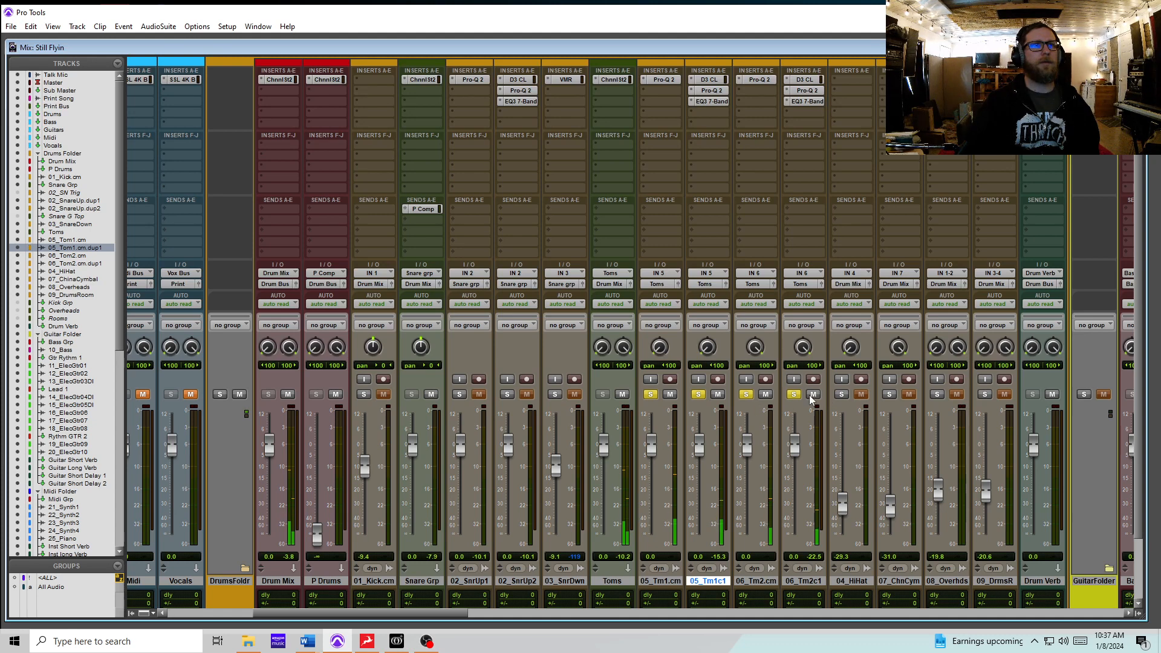
# Compare the tom sound with both duplicates muted and unmuted during playback.
pyautogui.click(813, 394)
pyautogui.click(718, 394)
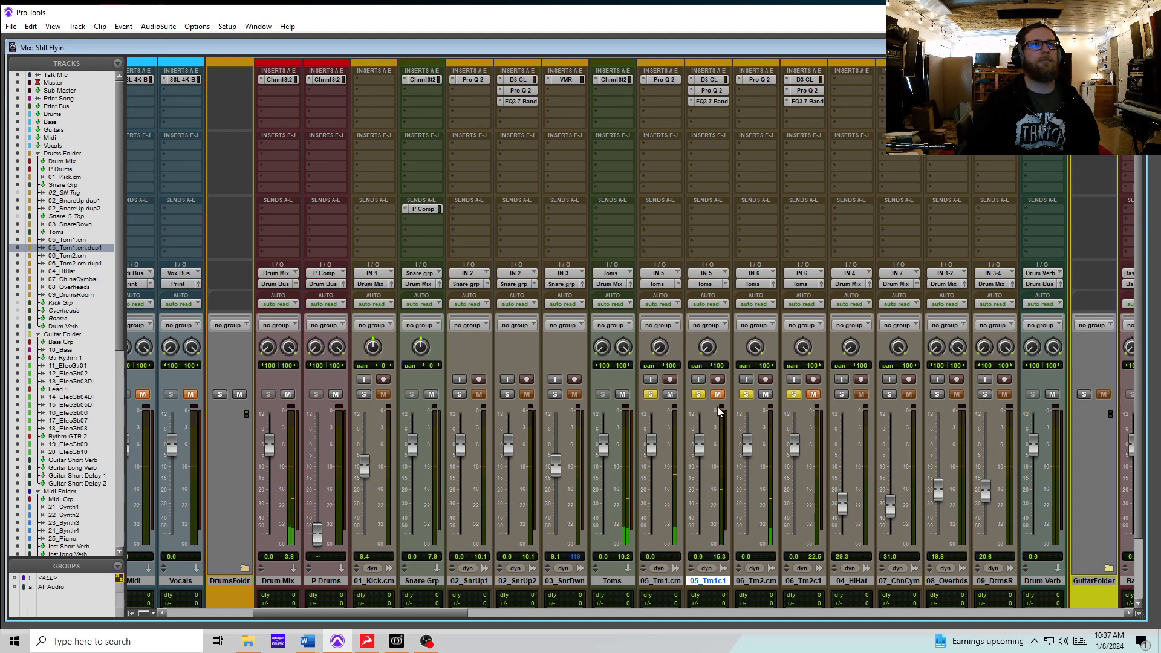
pyautogui.click(718, 394)
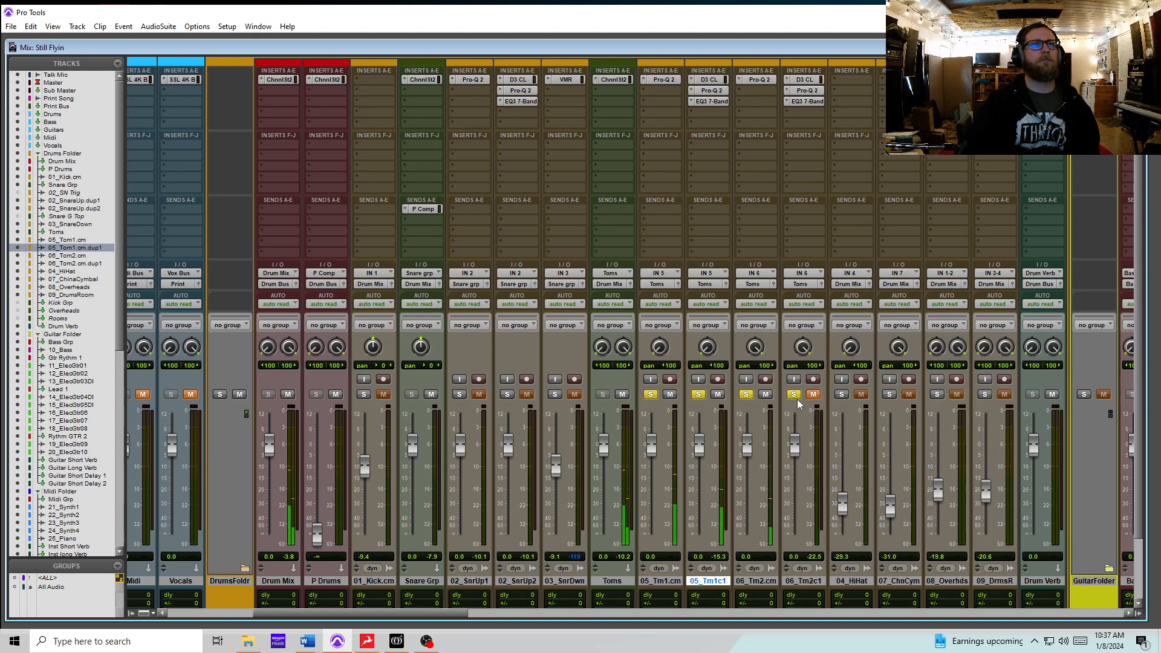
pyautogui.click(813, 395)
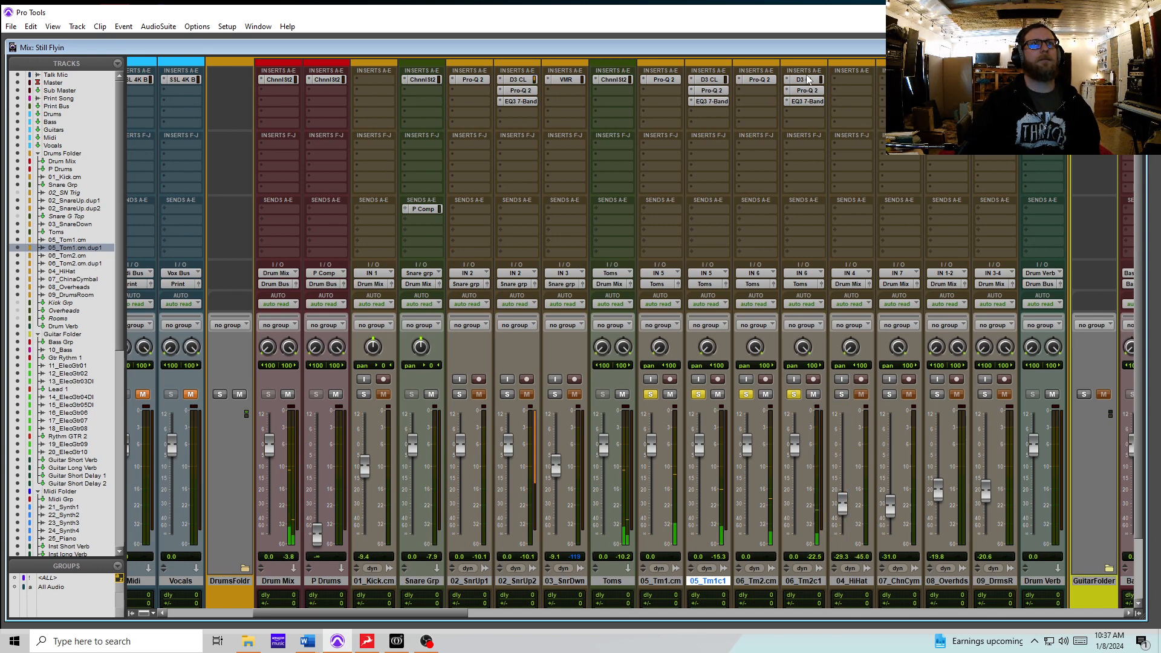
# Lower the high-pass filter frequency in the EQ3 7-Band on 06_Tm2c1 to about 296.5 Hz.
pyautogui.click(810, 103)
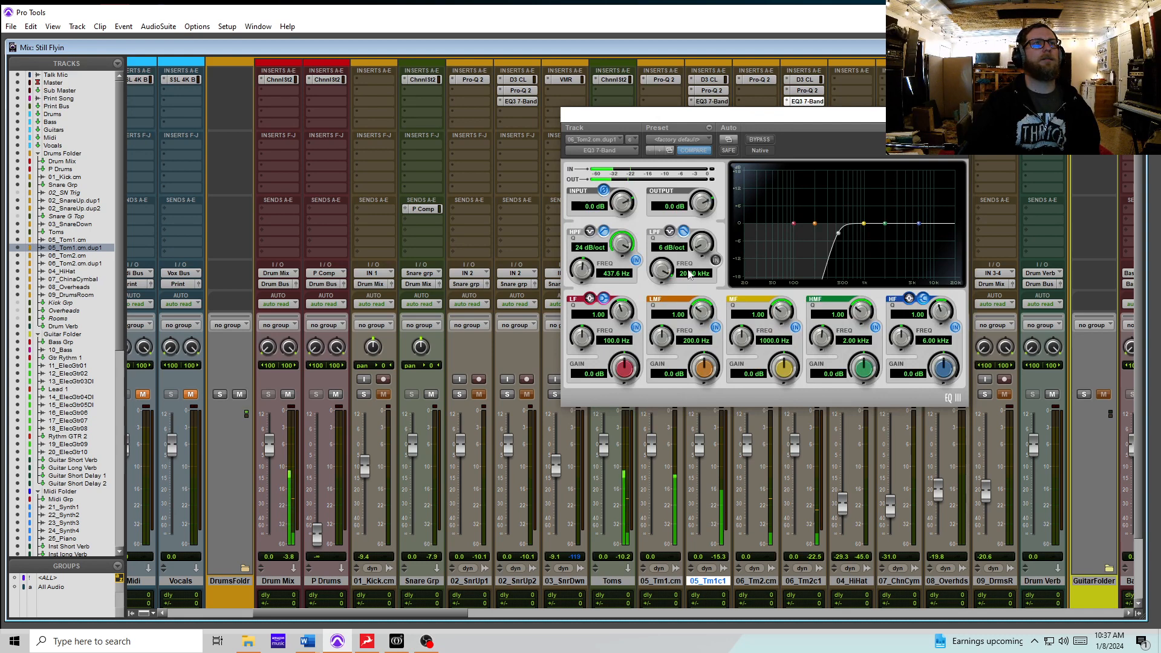
pyautogui.moveTo(585, 271); pyautogui.dragTo(590, 326)
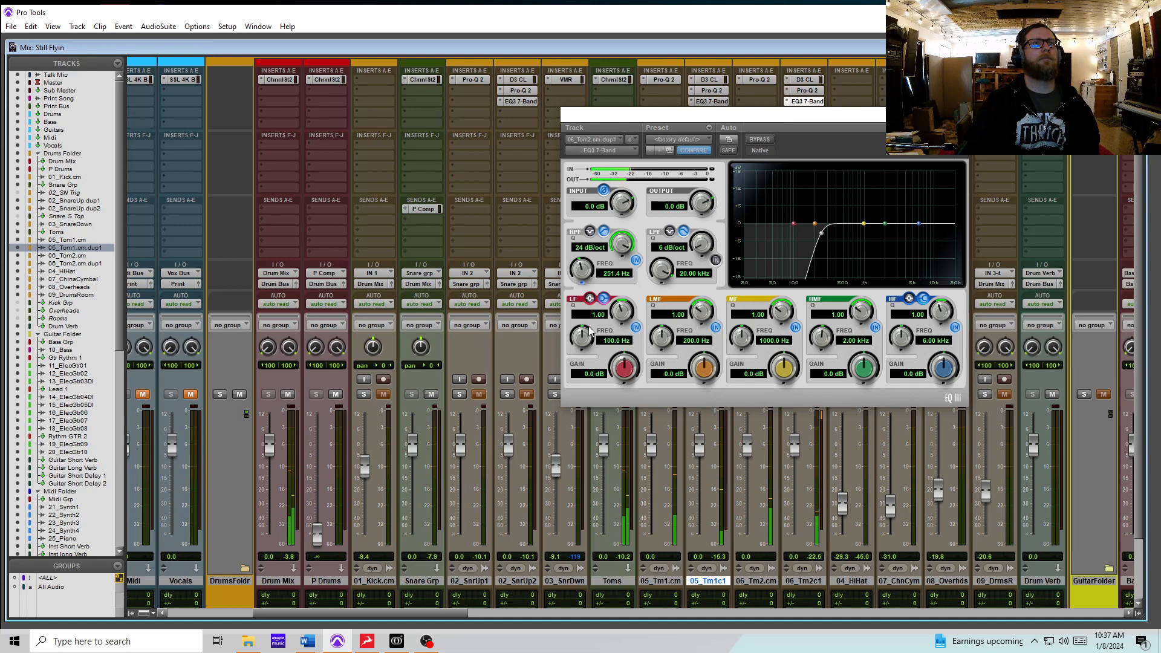
pyautogui.moveTo(821, 233); pyautogui.dragTo(823, 253)
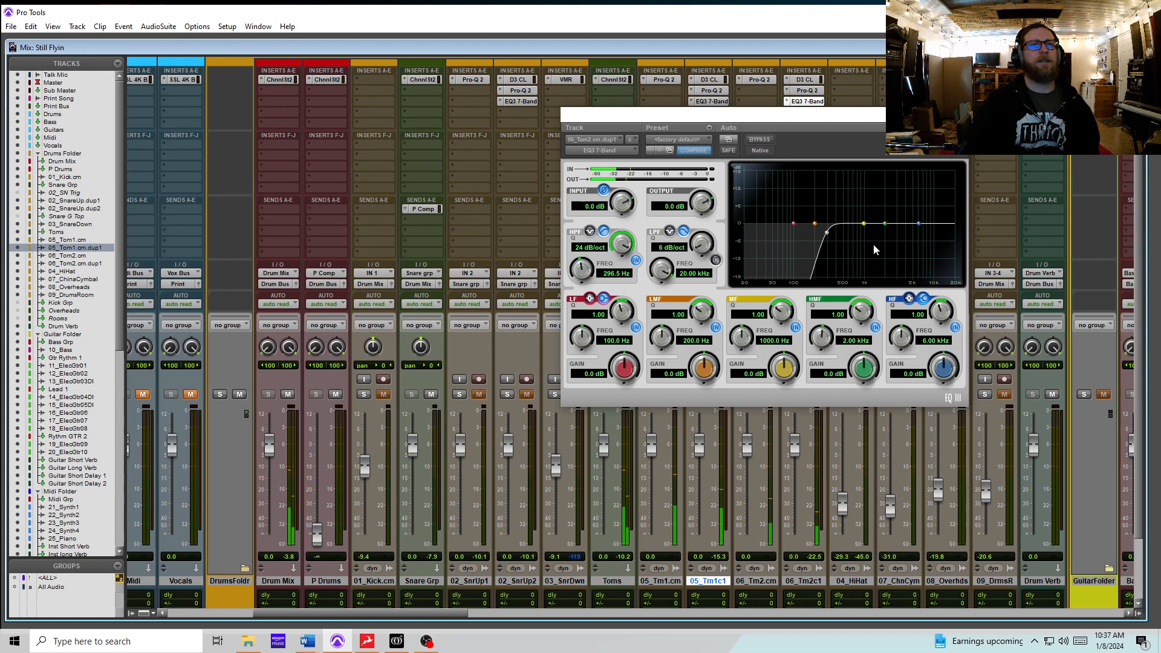
# Close the EQ3 7-Band and compare the tom sound with the duplicates 05_Tm1c1 and 06_Tm2c1 muted and unmuted.
pyautogui.click(959, 115)
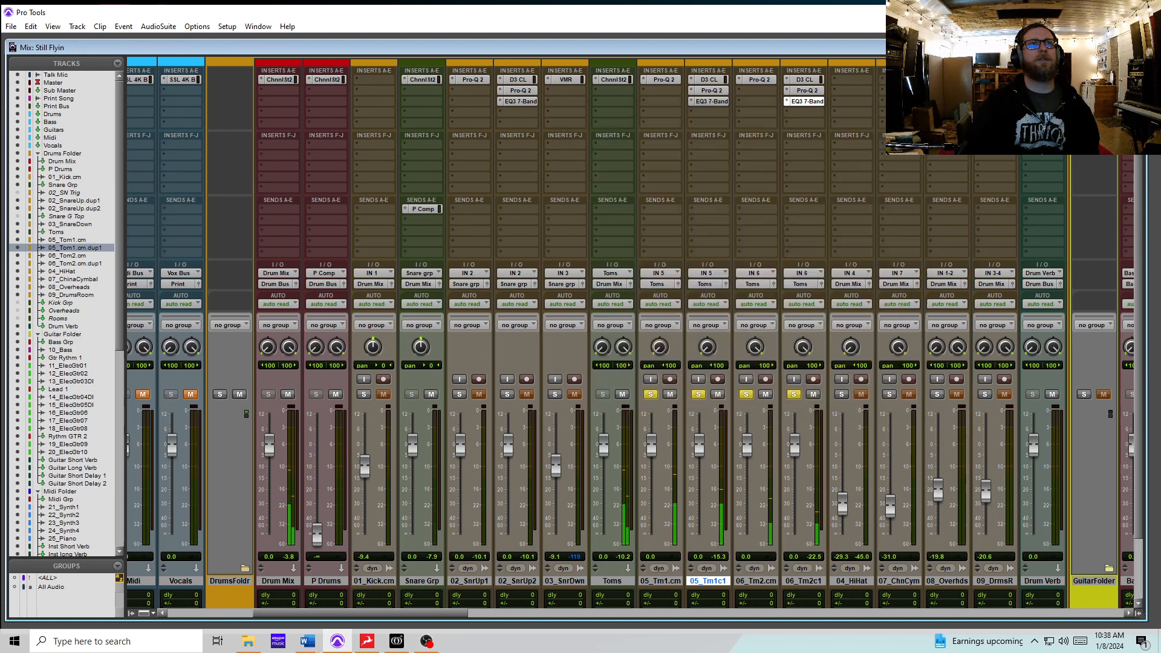
pyautogui.click(814, 394)
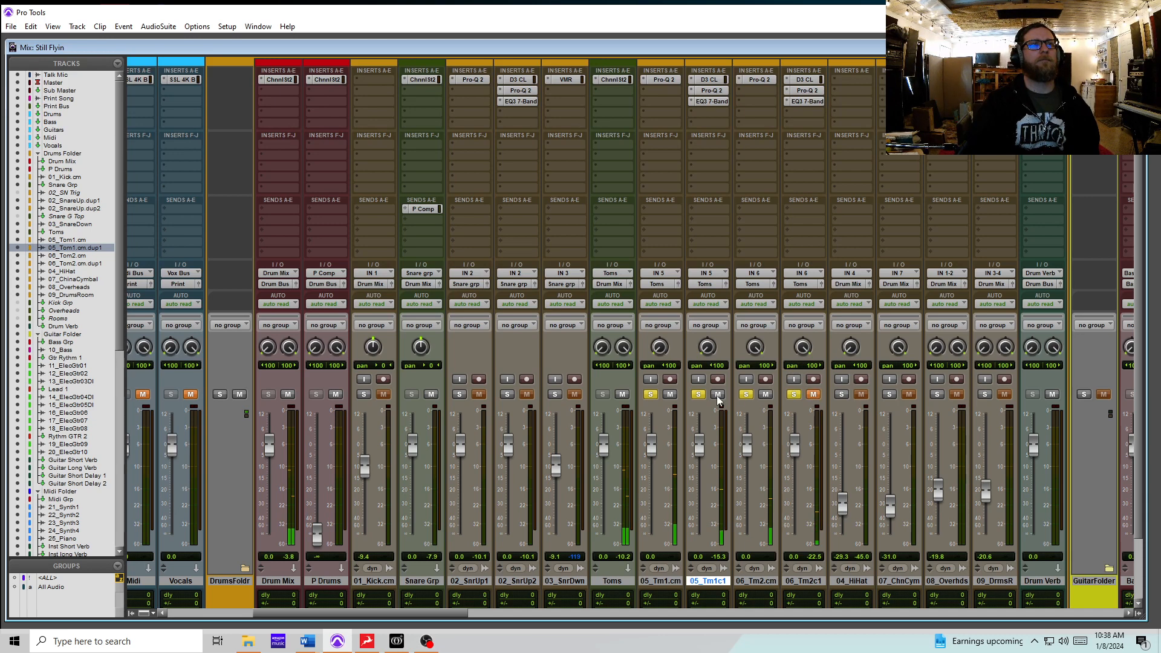
pyautogui.click(718, 395)
pyautogui.click(717, 394)
pyautogui.click(816, 393)
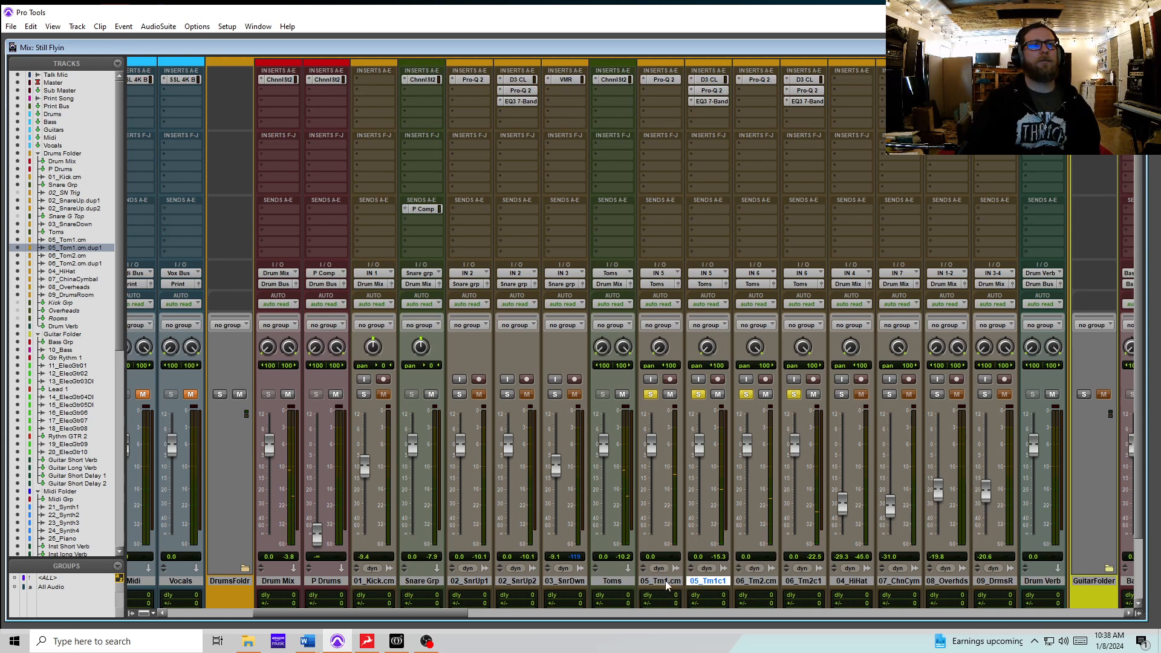
pyautogui.click(775, 581)
pyautogui.click(790, 582)
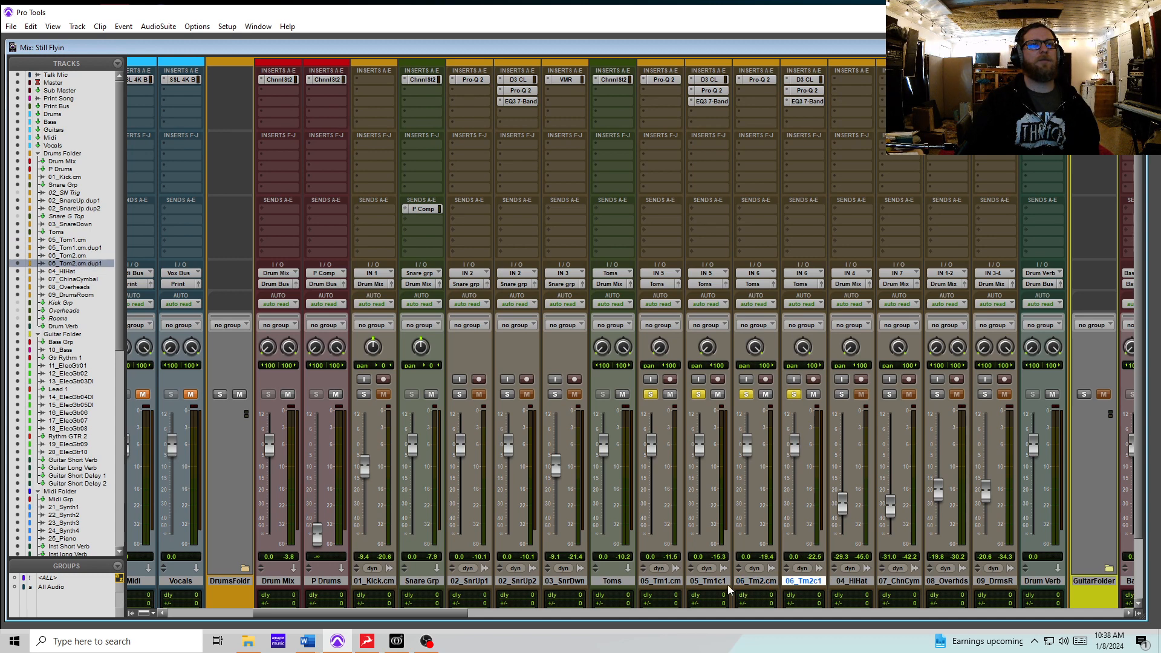
pyautogui.click(669, 582)
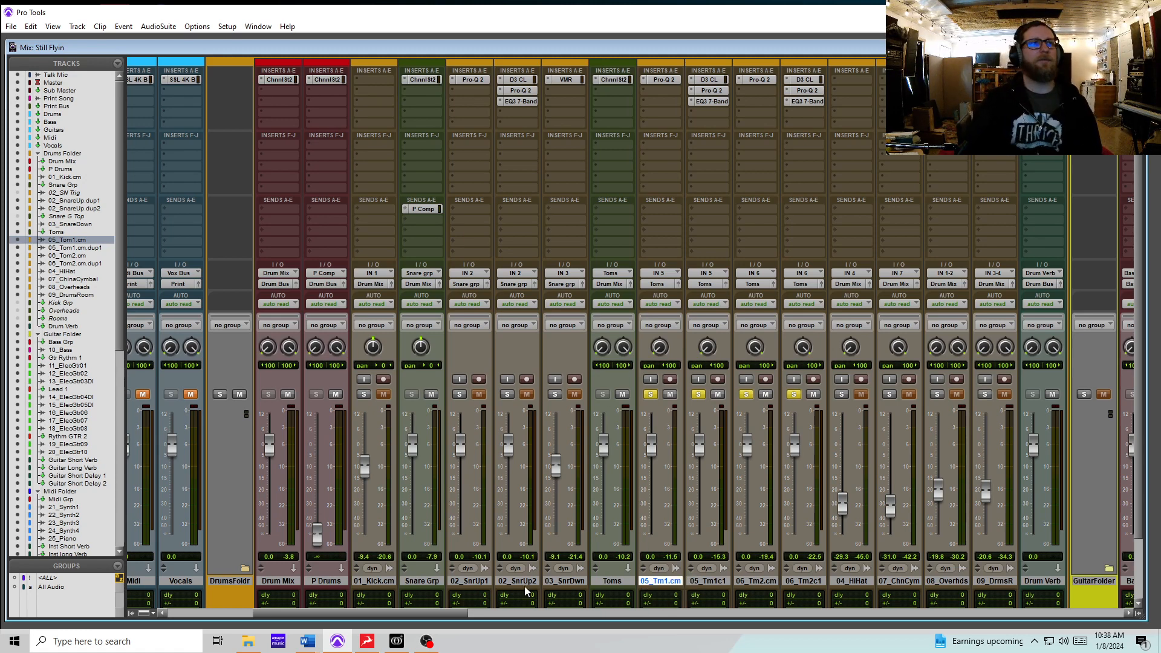
# Solo 02_SnrUp1 and 02_SnrUp2 alongside the soloed toms and listen to them together.
pyautogui.click(484, 583)
pyautogui.click(508, 583)
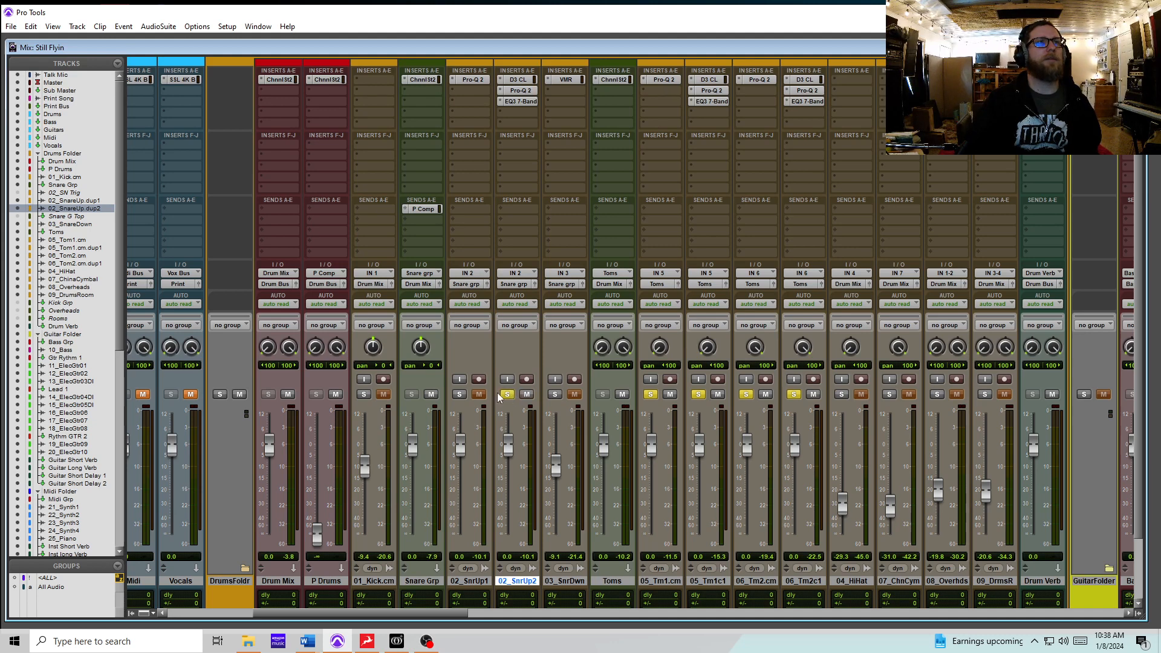
pyautogui.click(461, 394)
pyautogui.press('space')
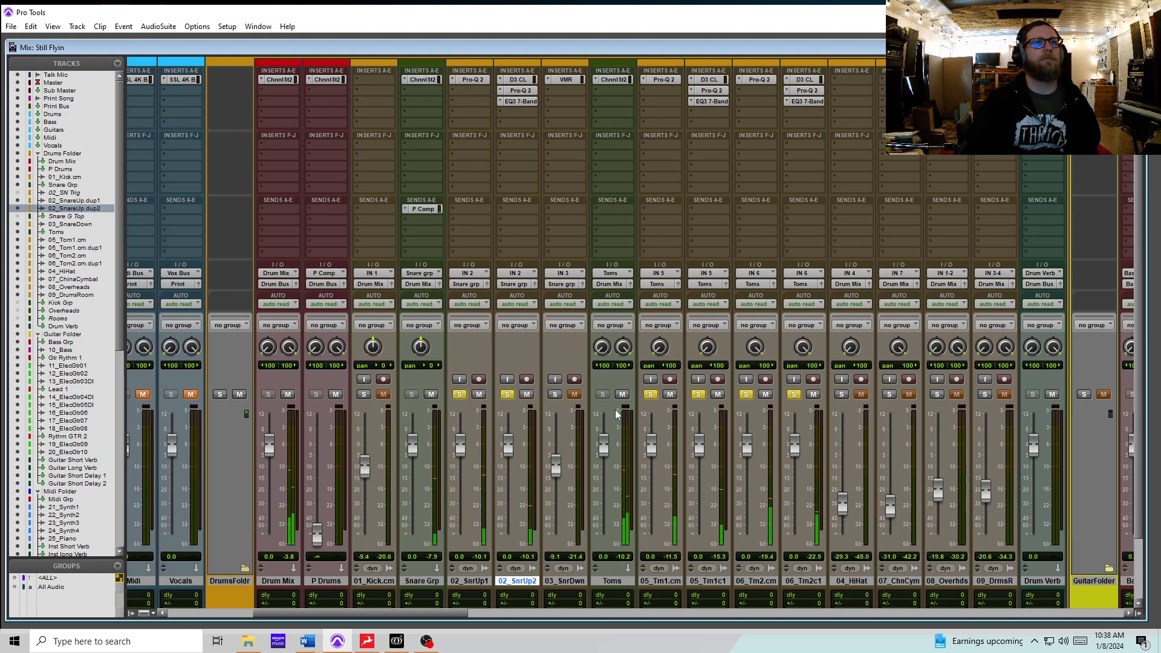
# Clear the solos on both snare tracks and all four tom tracks to hear the full drum mix.
pyautogui.click(460, 394)
pyautogui.click(507, 395)
pyautogui.click(650, 395)
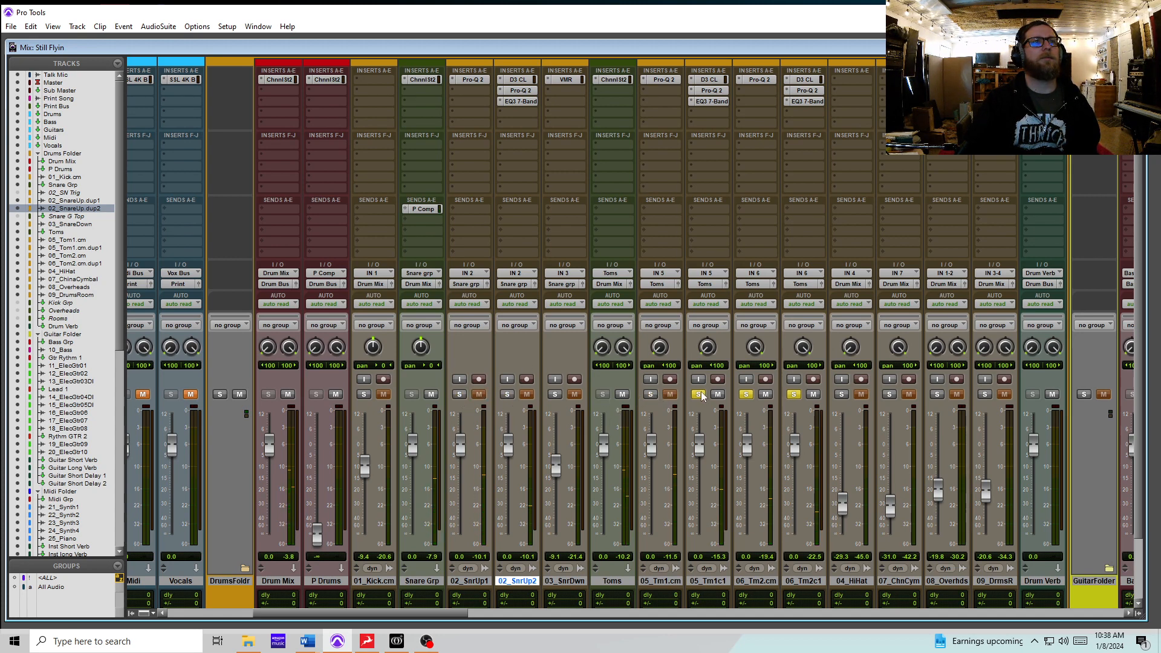
pyautogui.click(745, 395)
pyautogui.click(795, 395)
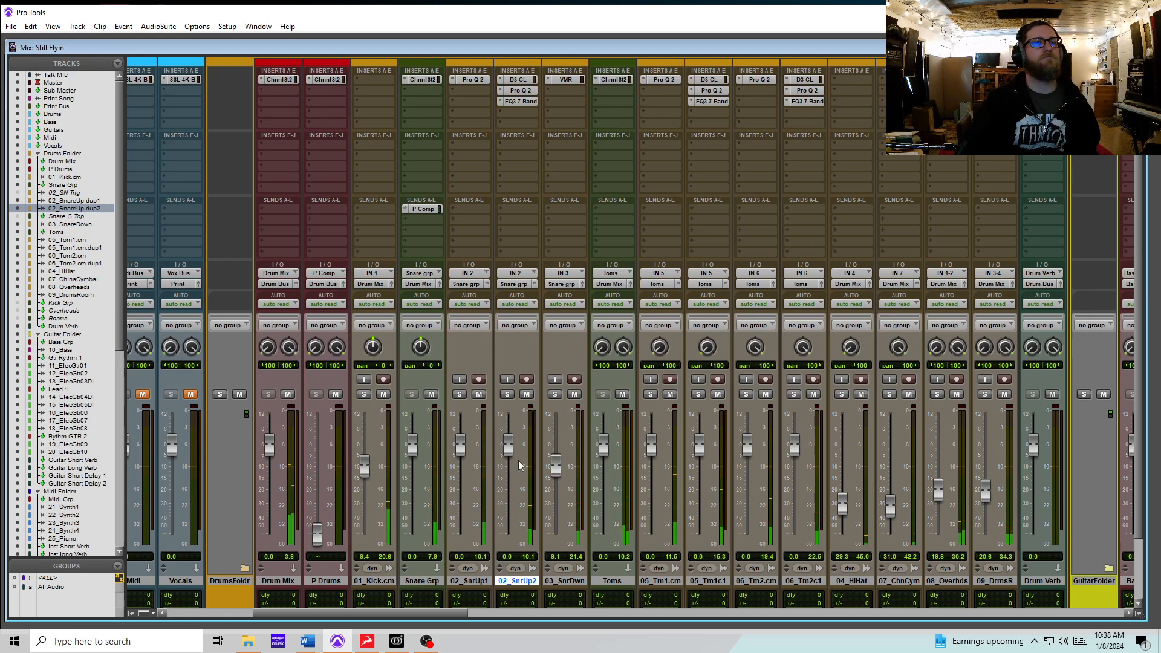
# Lower the Toms group level to -5.4 dB and compare the drum mix with the compressed duplicates muted and unmuted.
pyautogui.moveTo(609, 463)
pyautogui.mouseDown()
pyautogui.moveTo(606, 451)
pyautogui.moveTo(604, 480)
pyautogui.mouseUp()
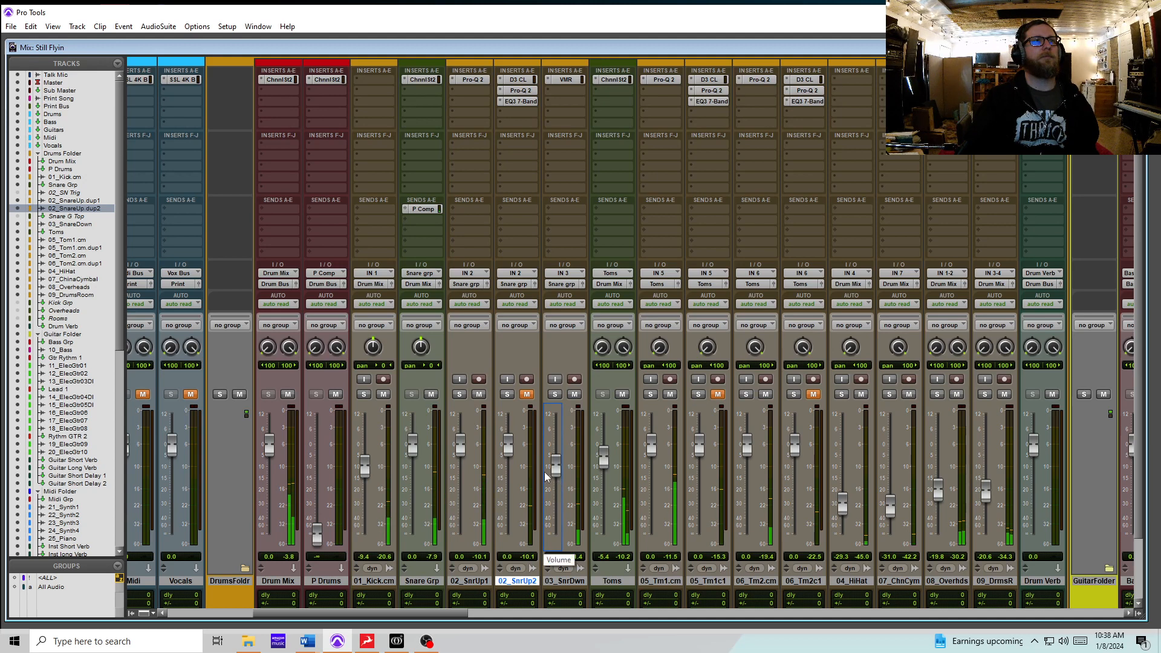
pyautogui.click(527, 395)
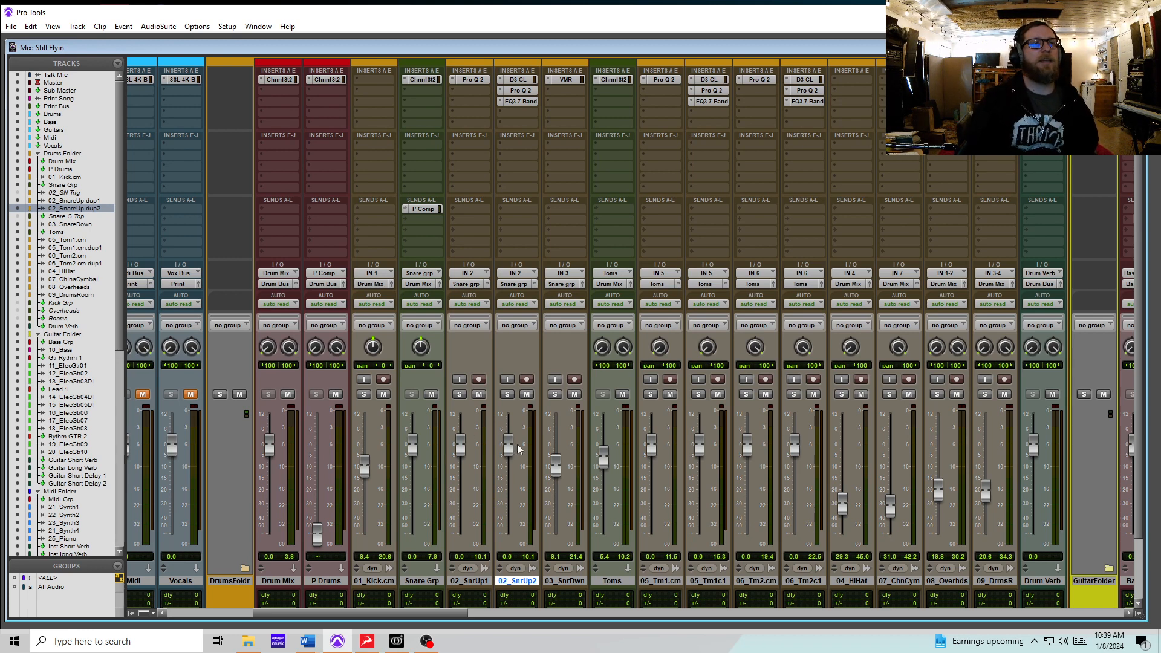
# Solo 02_SnrUp1 and 02_SnrUp2 briefly, and clear both solos again.
pyautogui.click(509, 396)
pyautogui.click(458, 396)
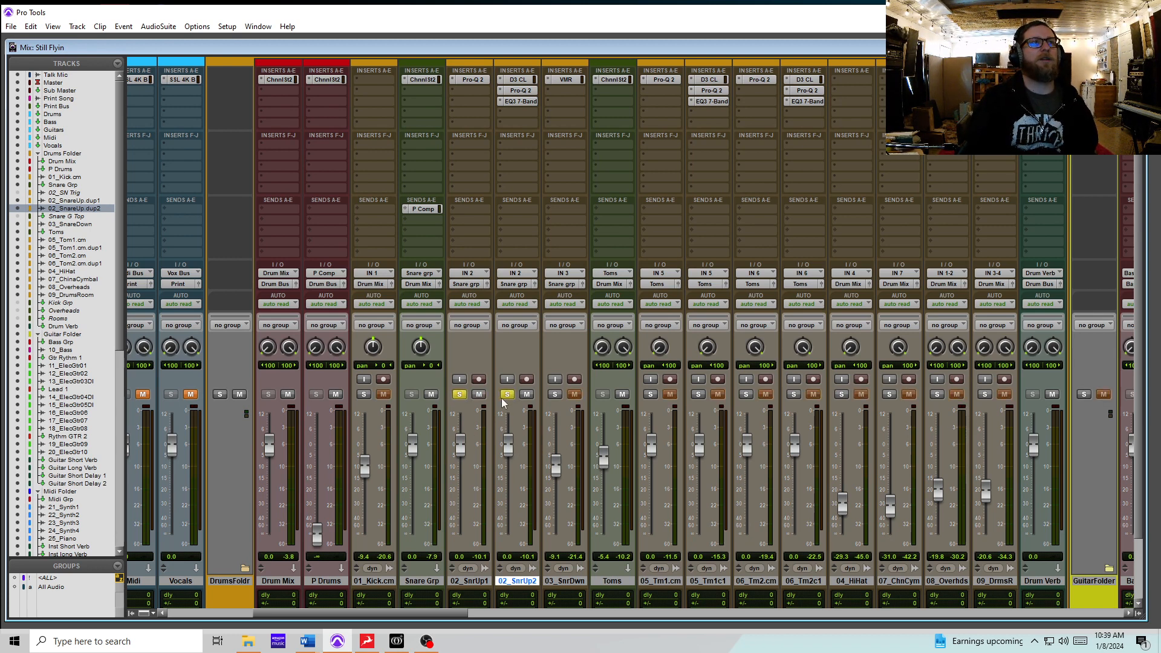
pyautogui.click(507, 395)
pyautogui.click(460, 395)
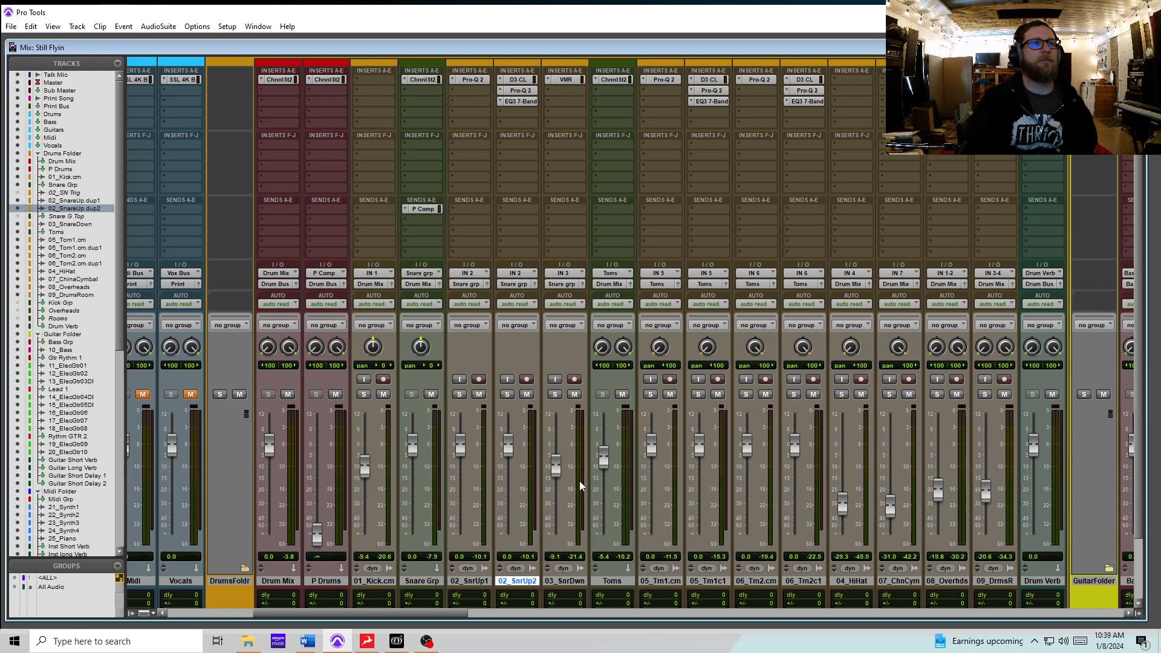
pyautogui.click(417, 646)
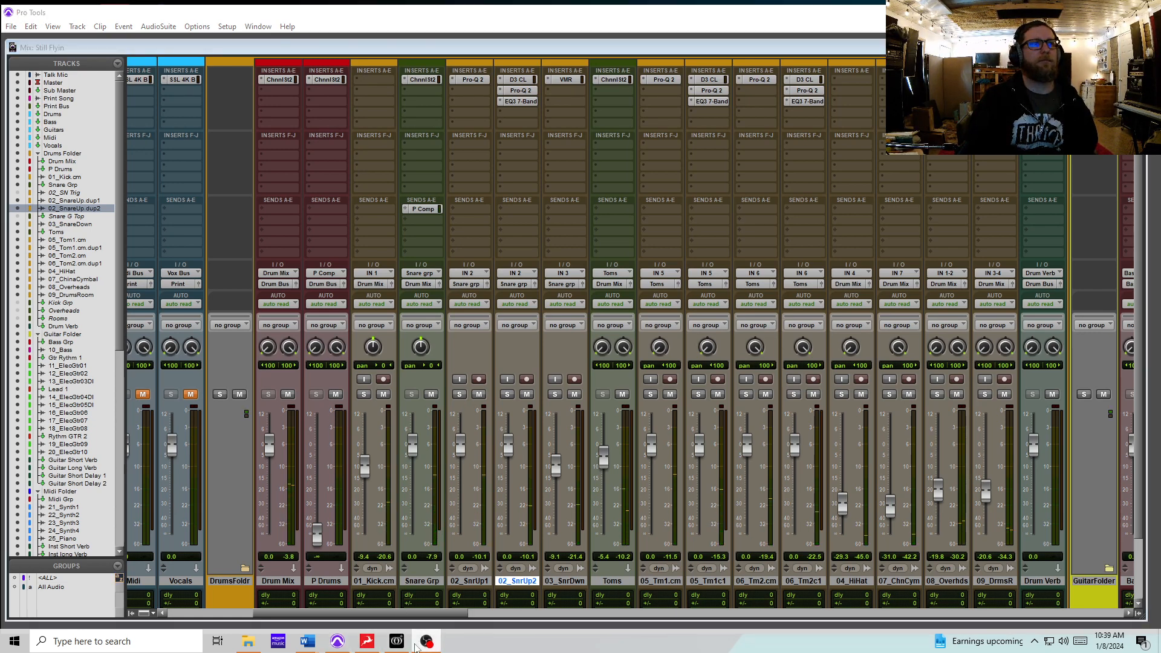